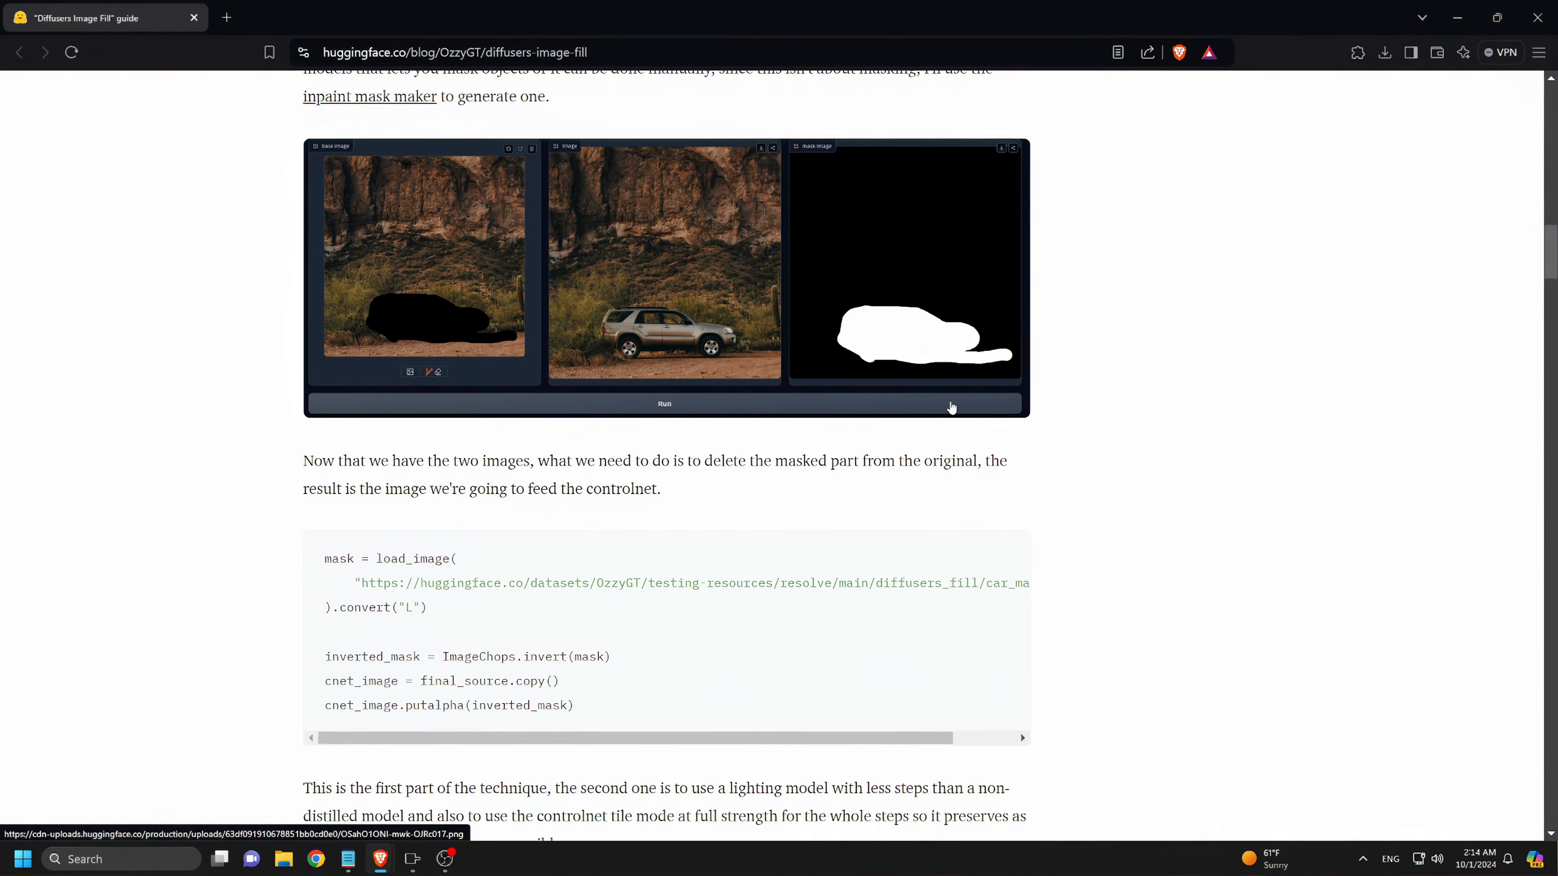
Read through the Diffusers Image Fill guide, examining the masking technique, pipeline code and before-and-after examples
scroll(632, 451, "down", 8)
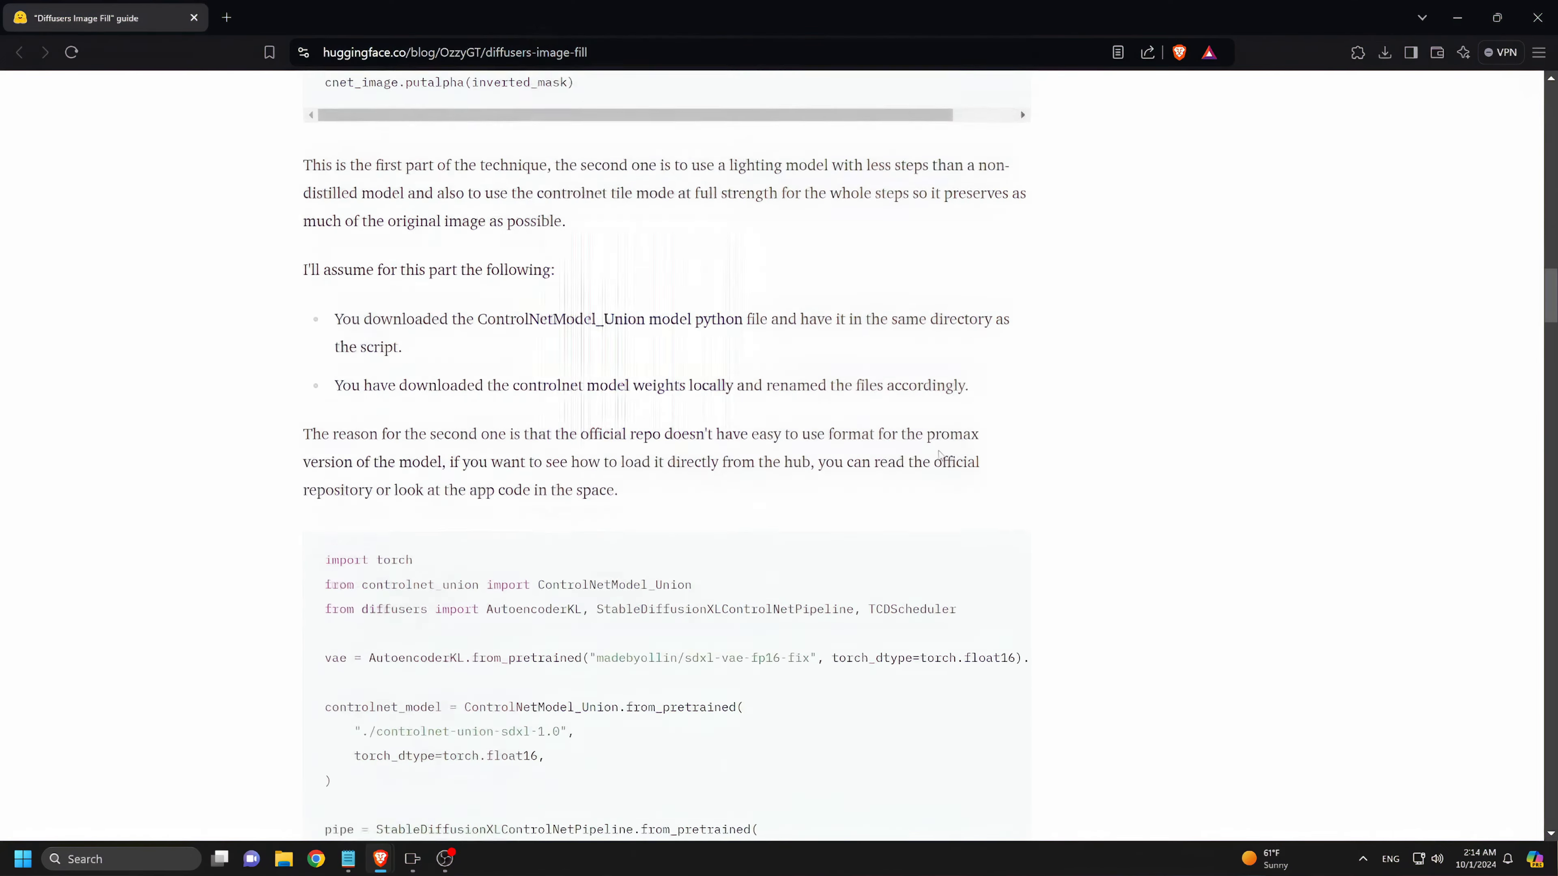
scroll(754, 436, "down", 15)
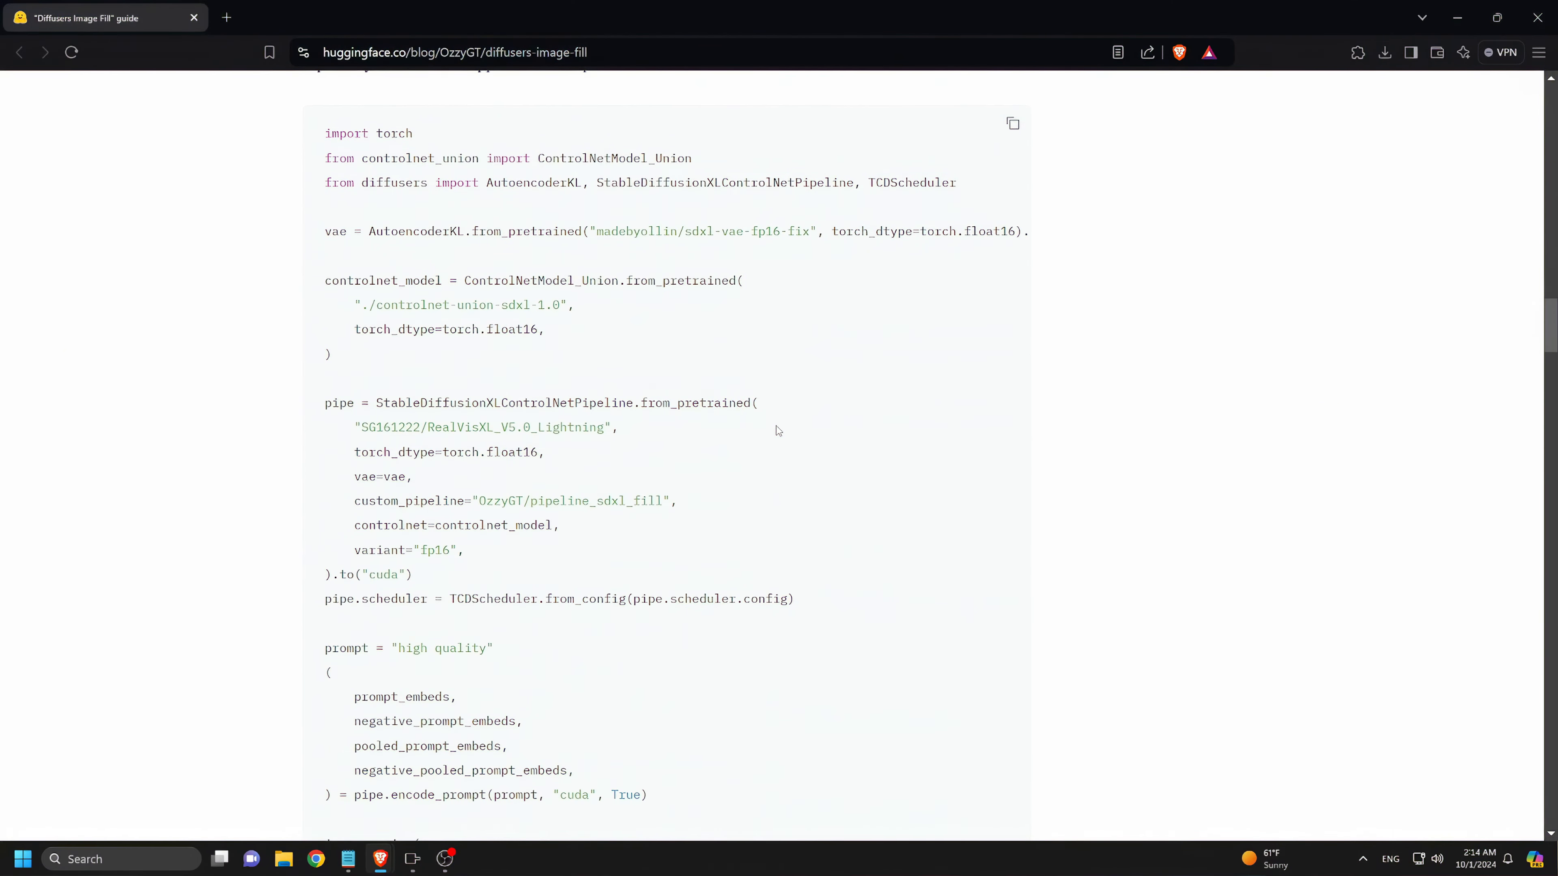
scroll(860, 454, "down", 13)
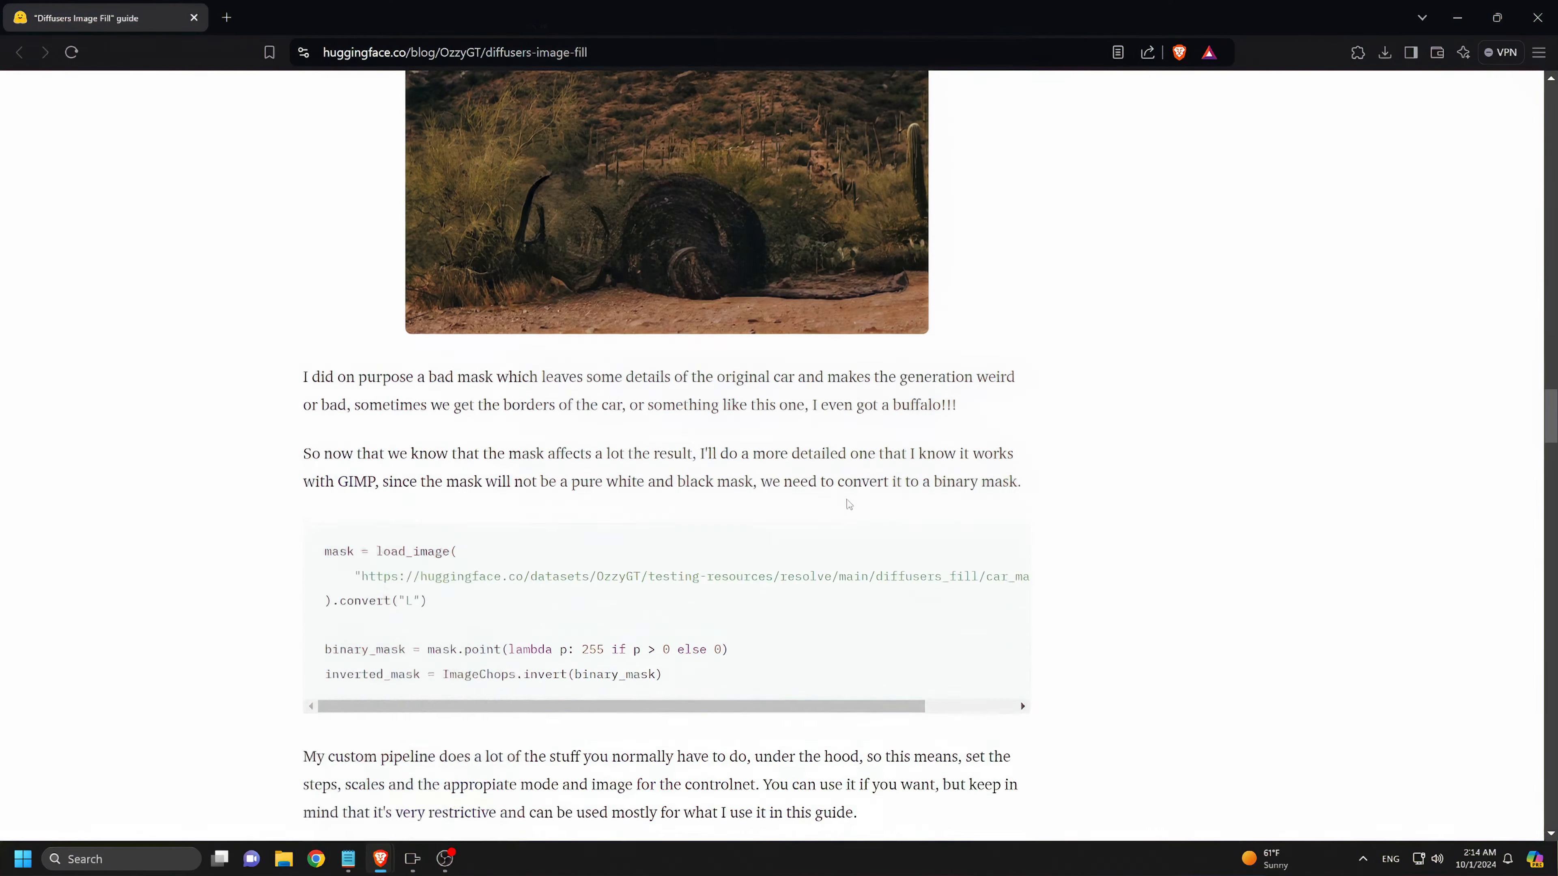
scroll(870, 494, "down", 8)
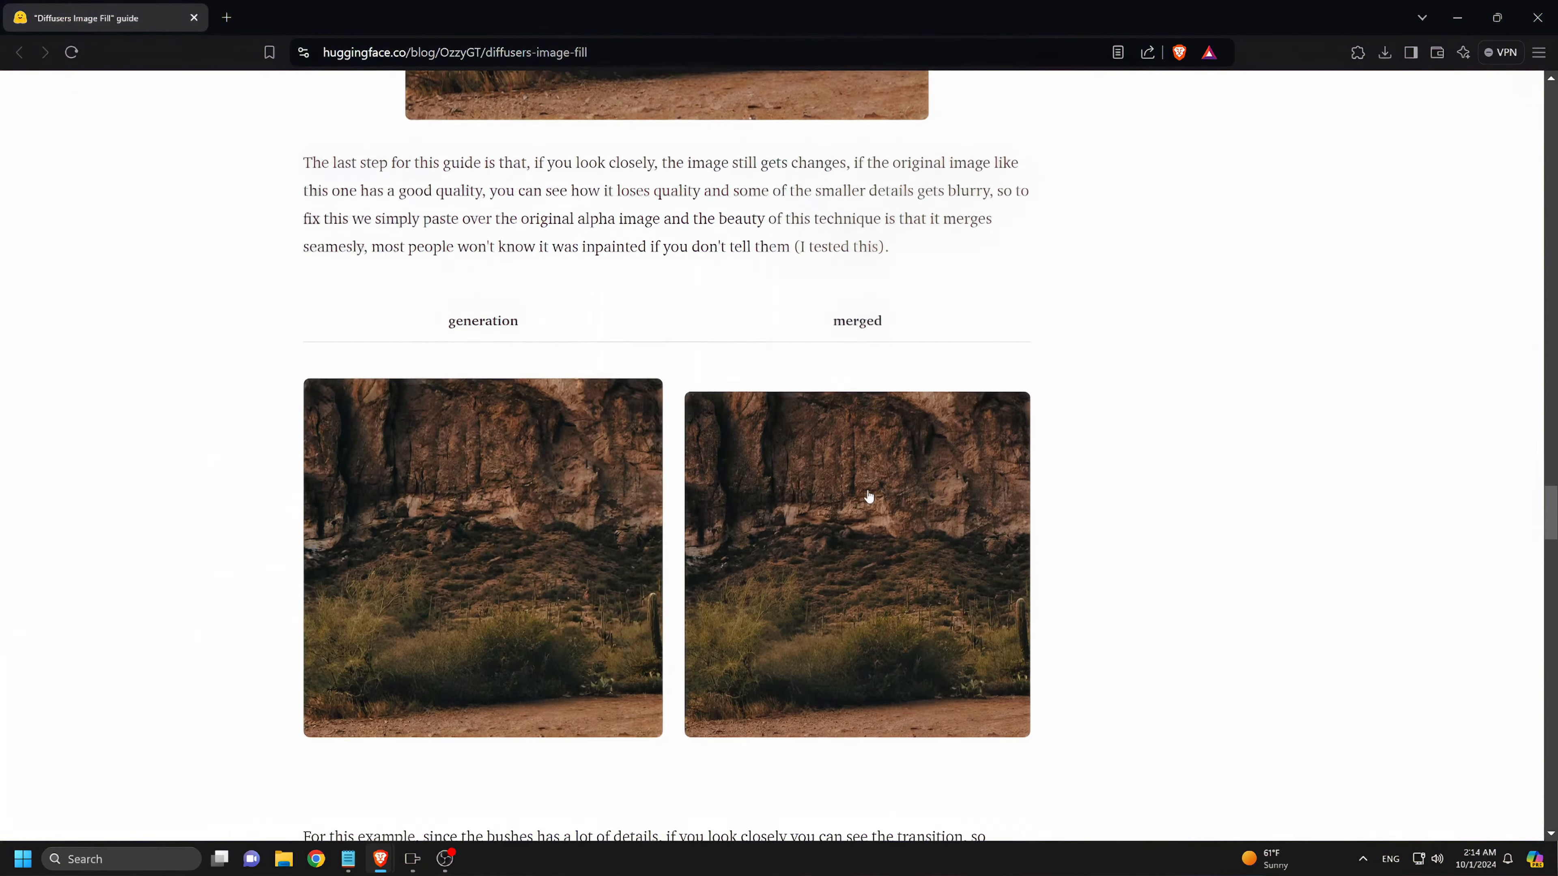
scroll(865, 500, "down", 9)
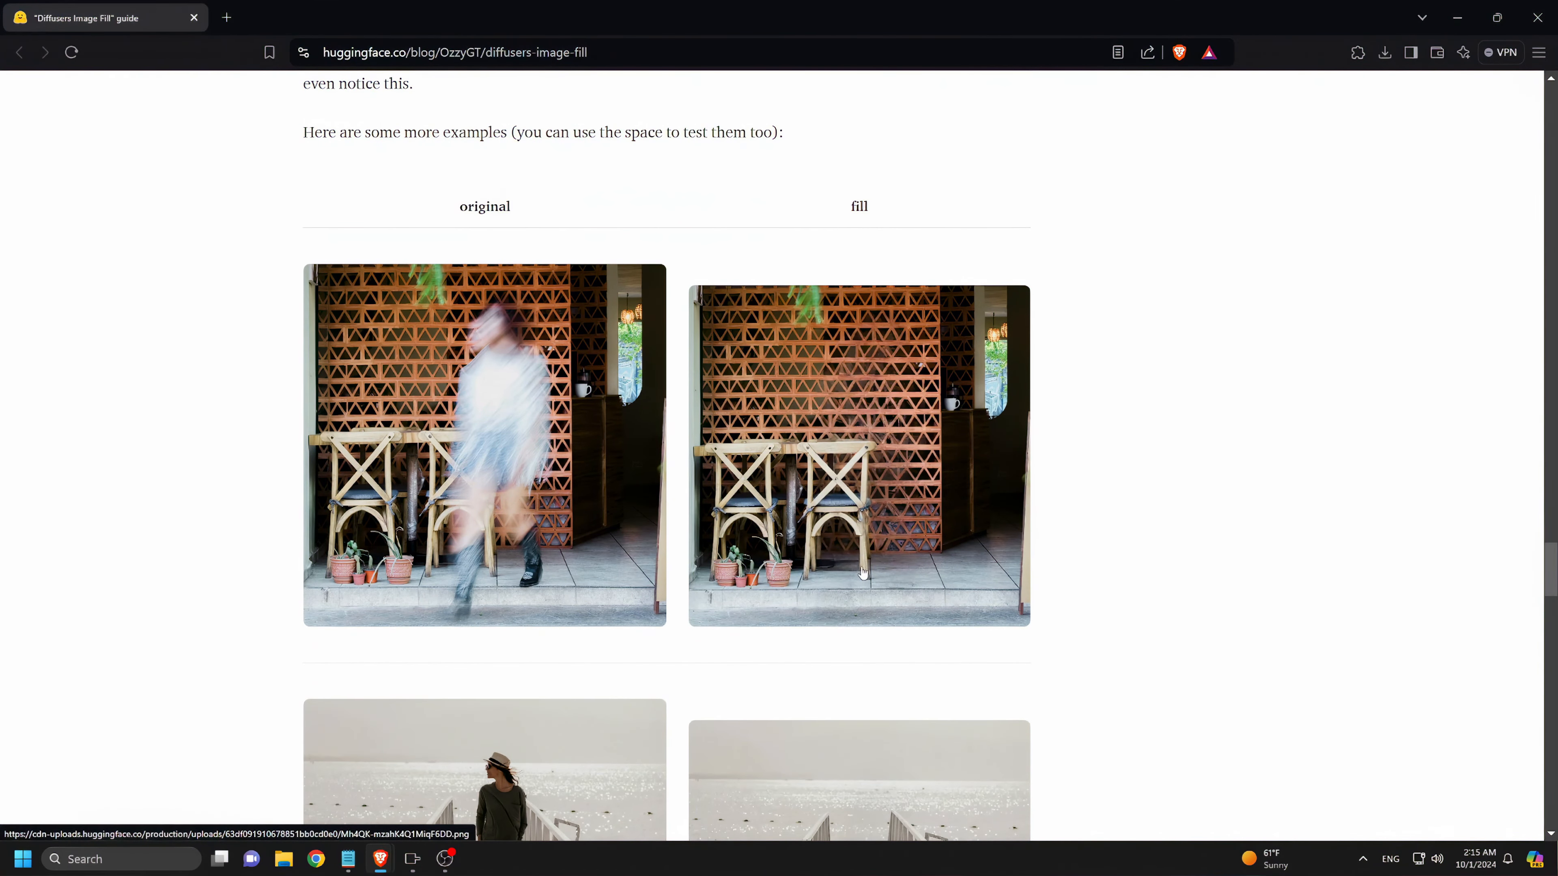
scroll(891, 327, "down", 6)
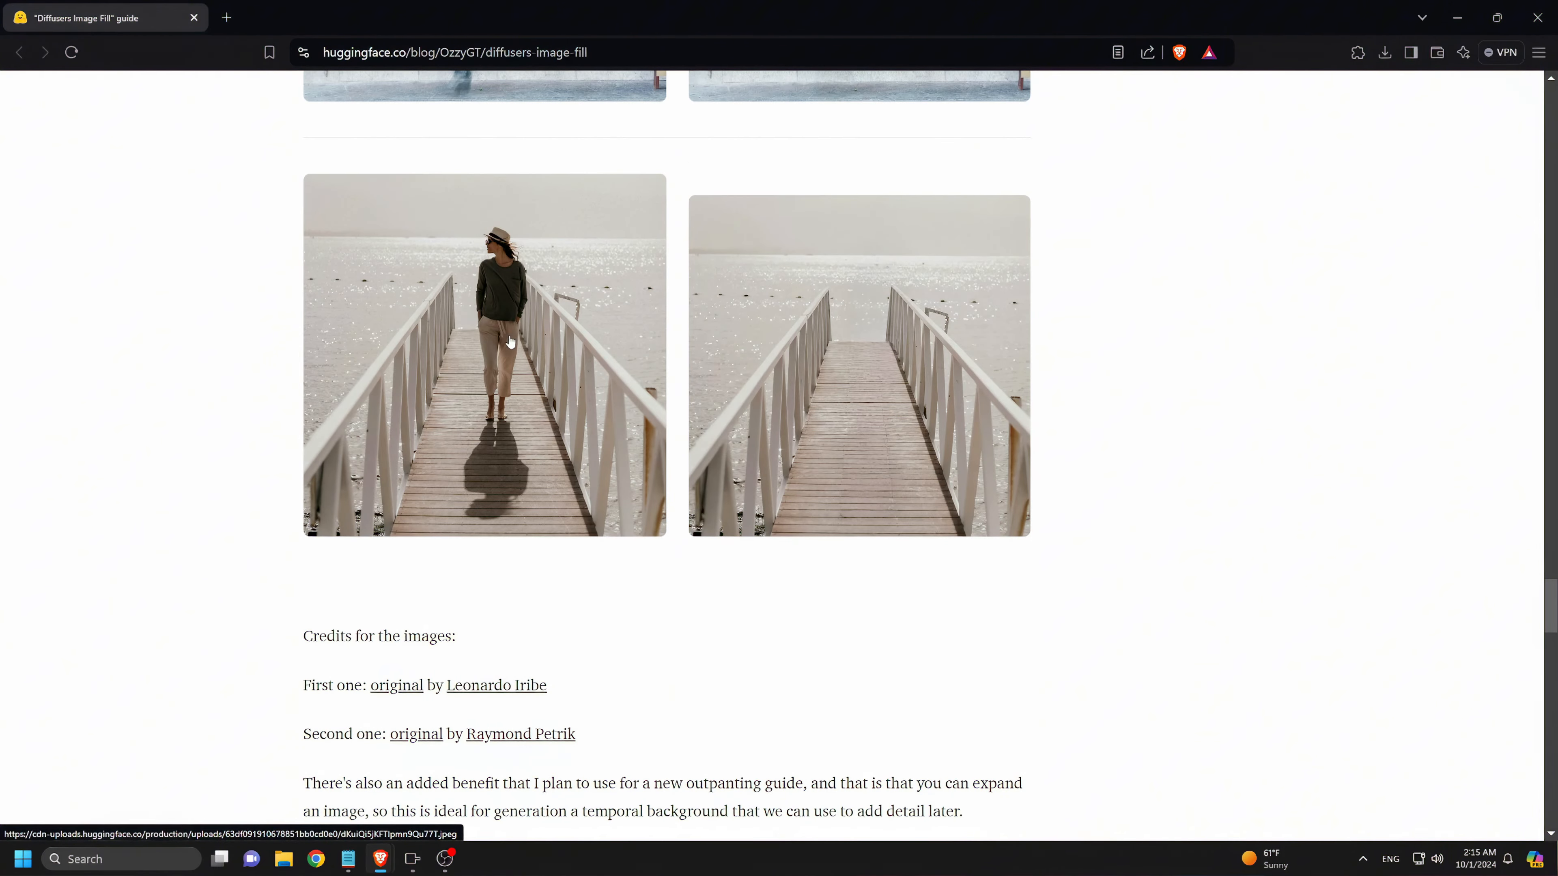
scroll(798, 438, "down", 8)
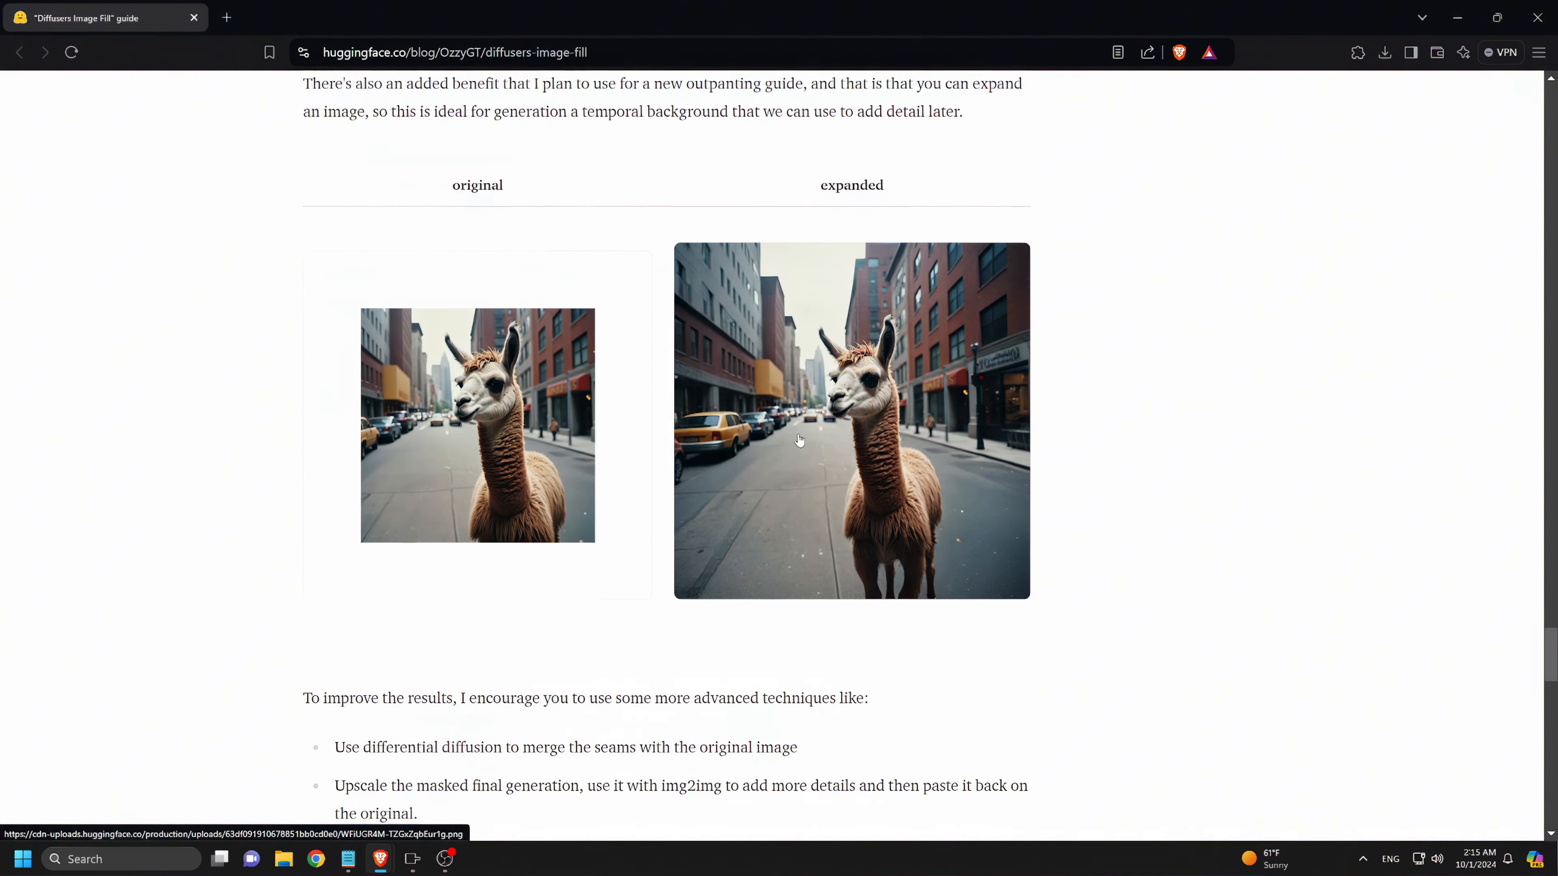
left_click_drag(781, 205, 885, 193)
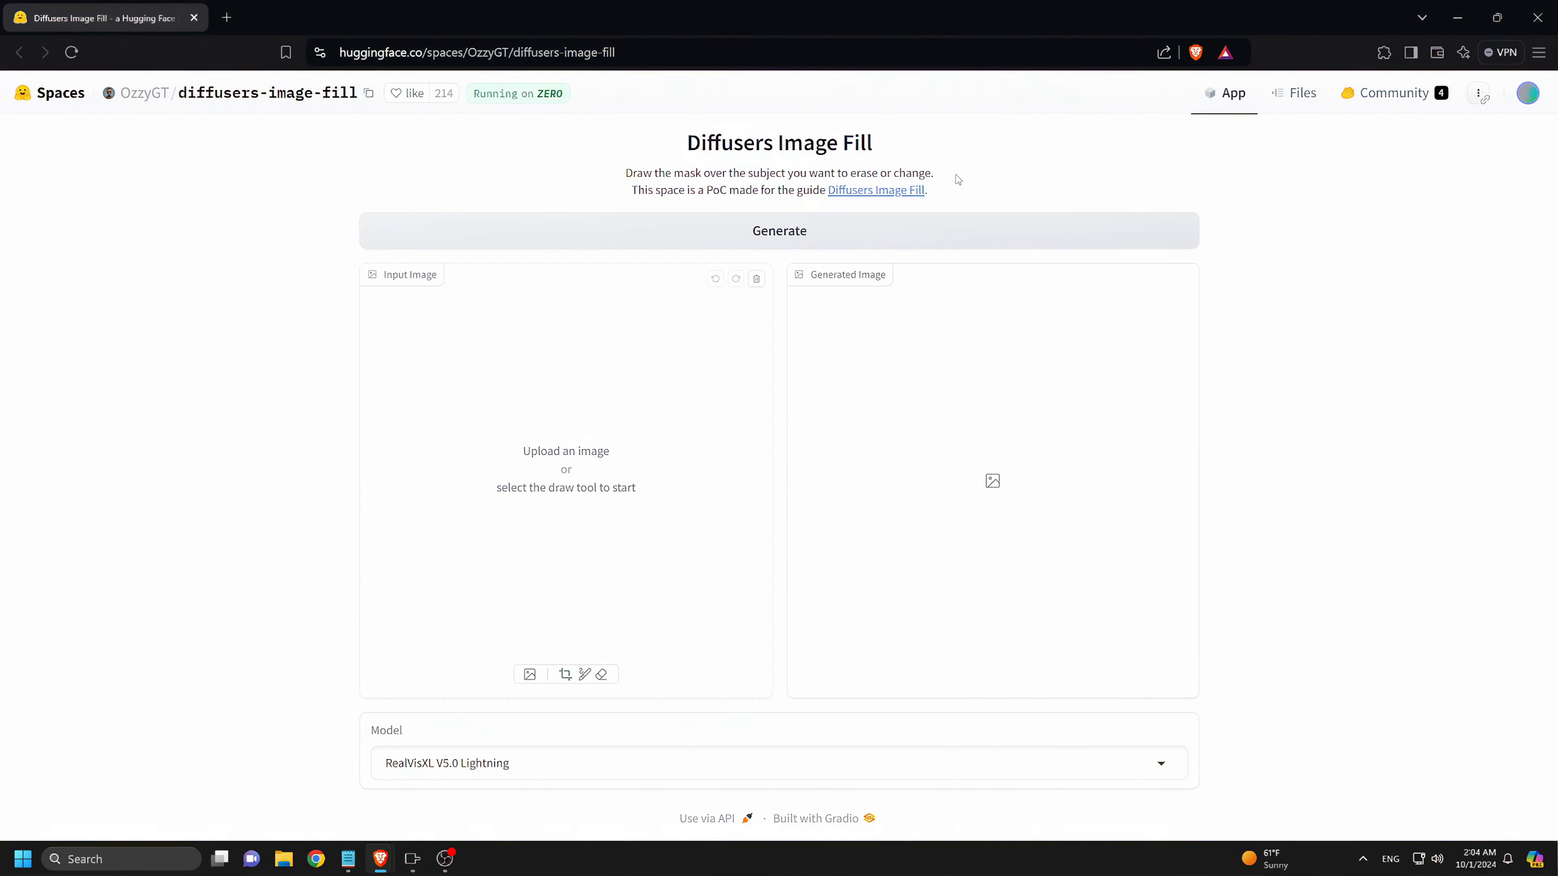
Upload the pink-haired portrait to the Diffusers Image Fill space and mask the small logo on the jersey's chest
left_click(575, 460)
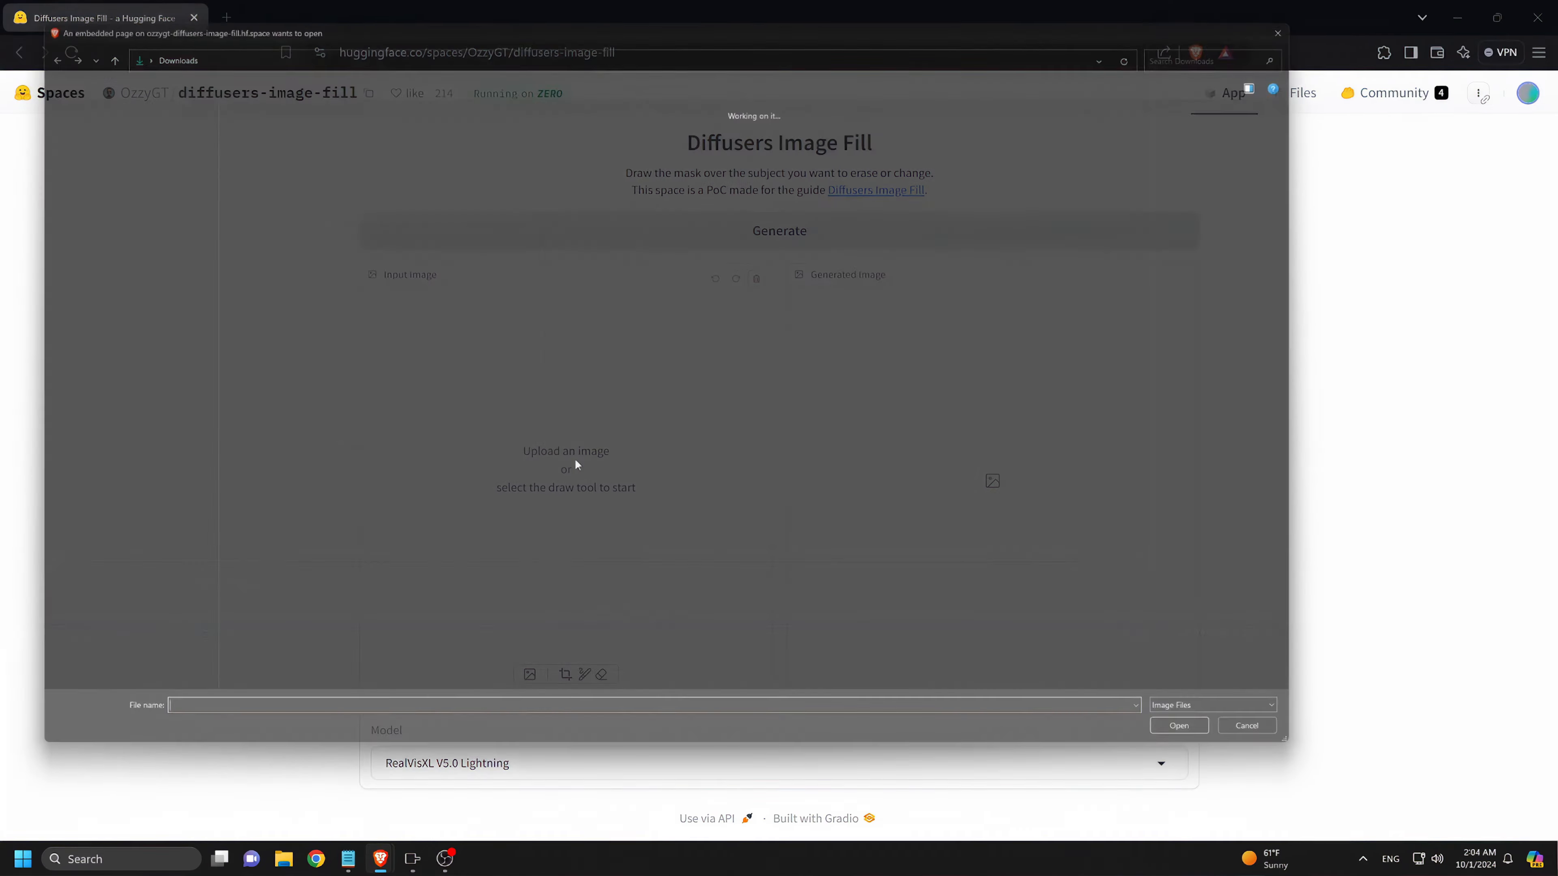
double_click(405, 167)
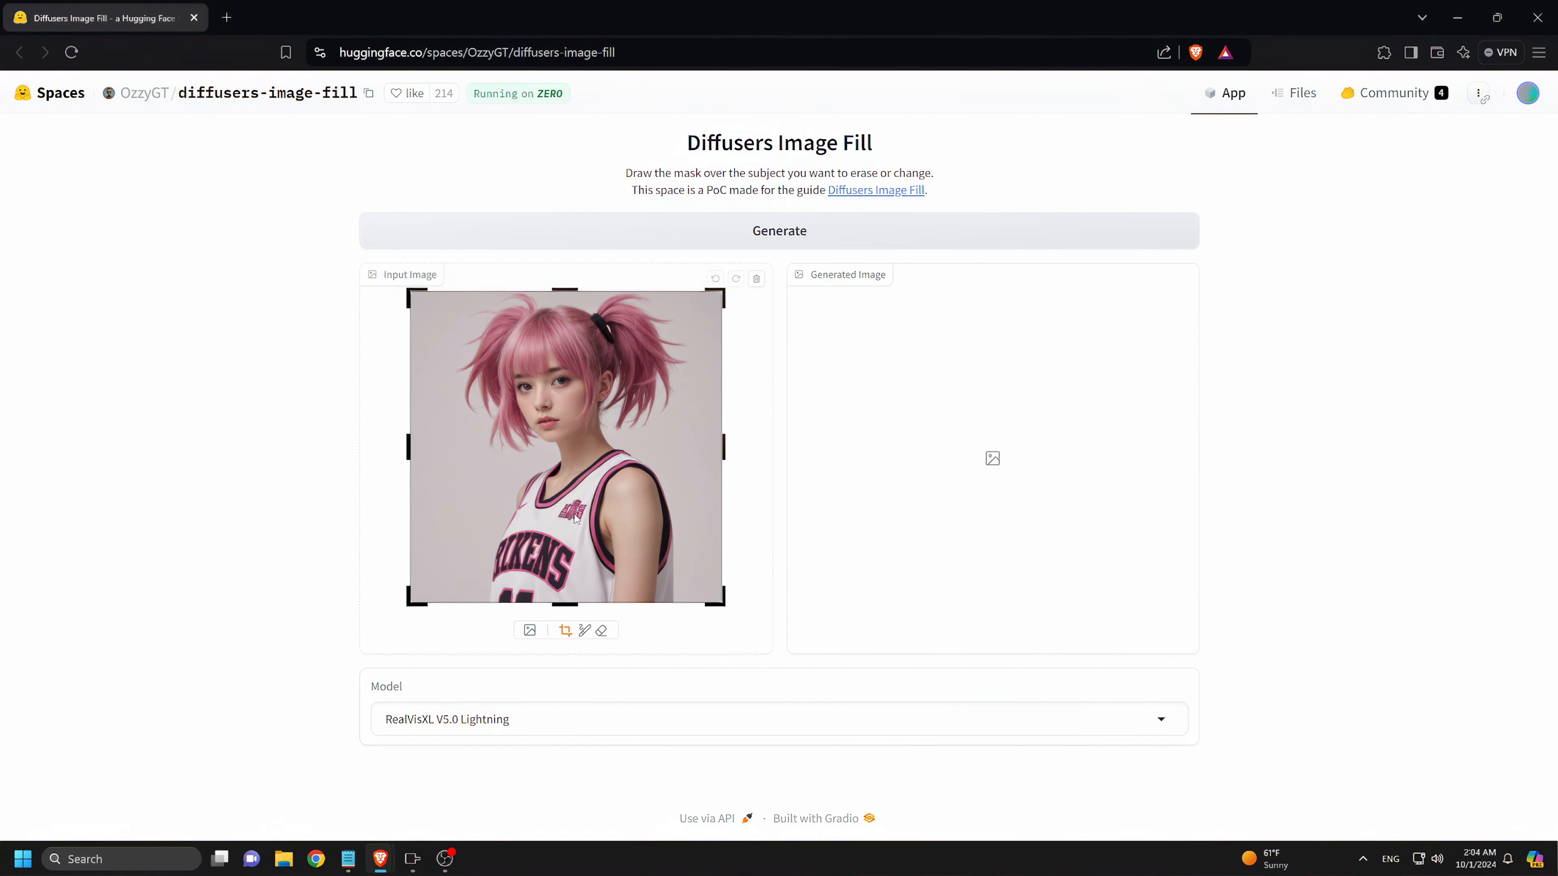
left_click(584, 631)
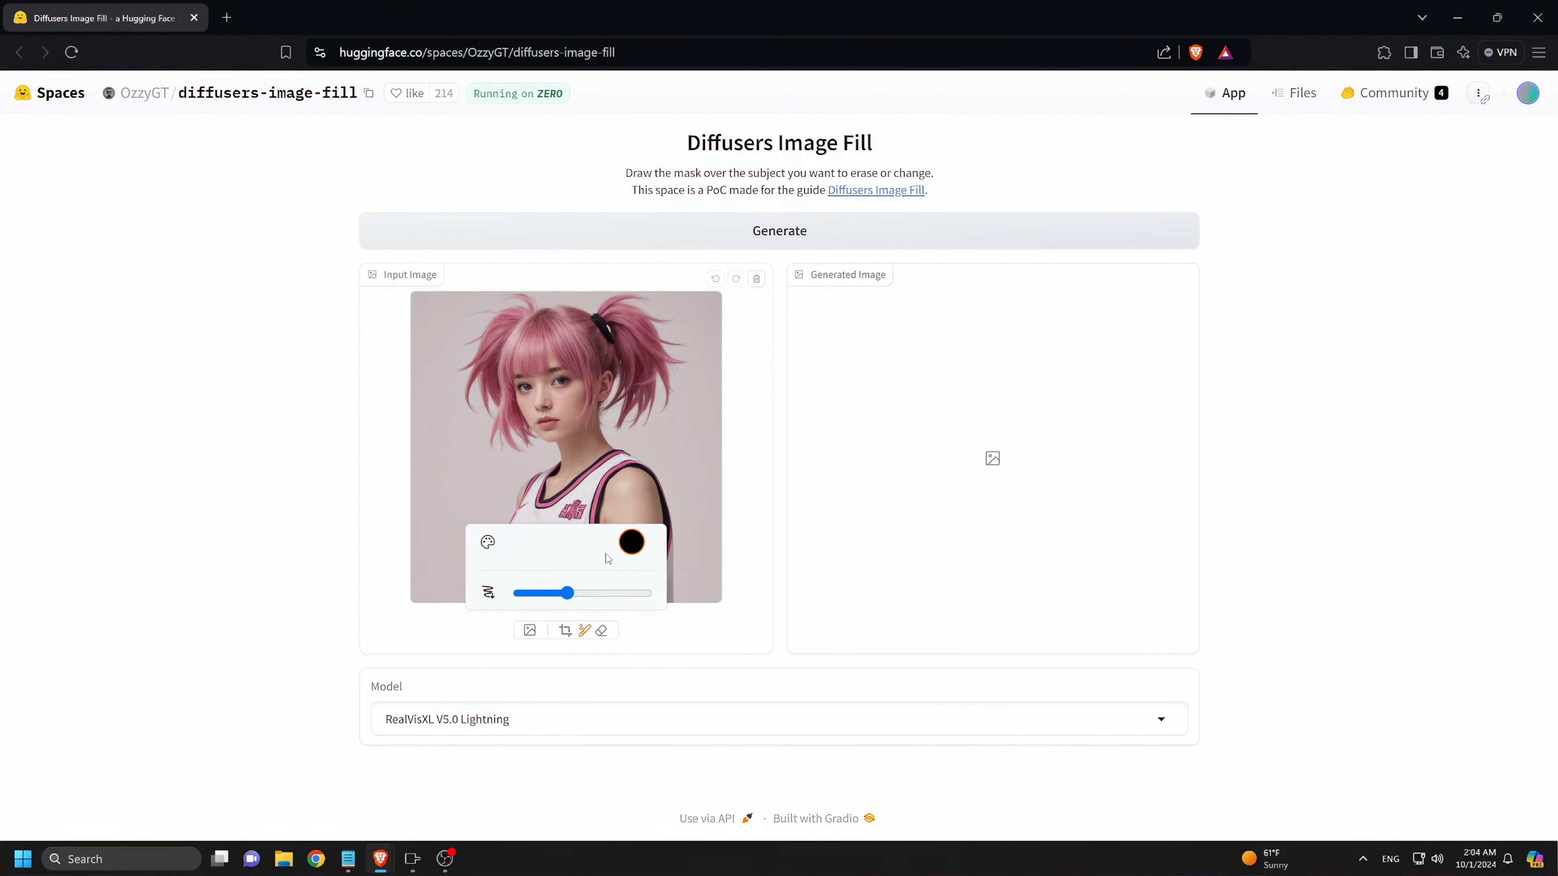
left_click(574, 507)
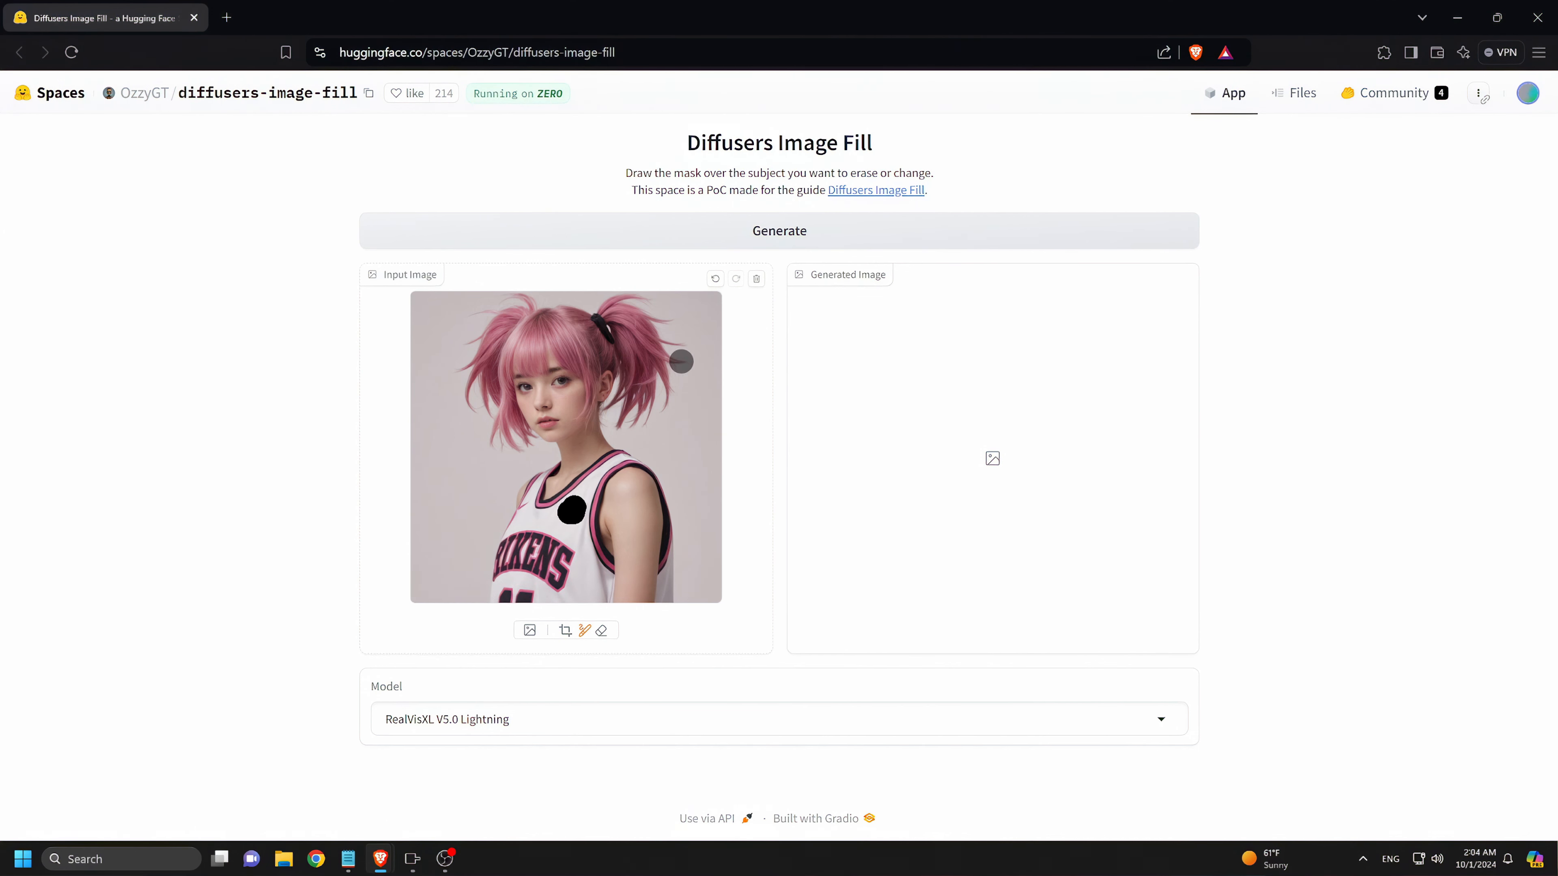
Generate the fill for the masked jersey logo and compare the result with the original portrait
left_click(793, 238)
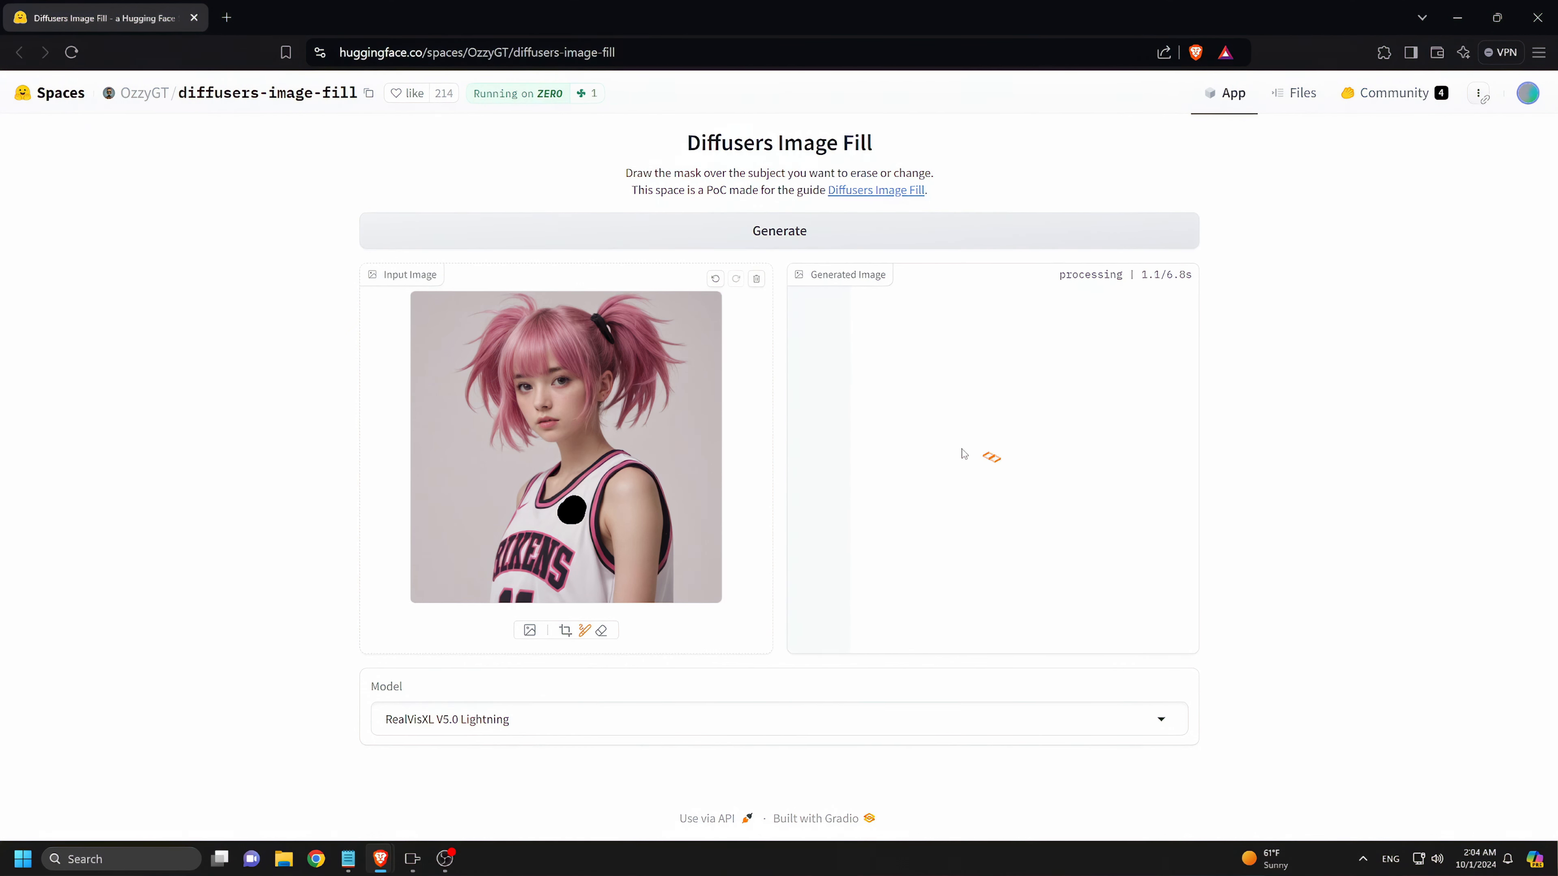
left_click_drag(997, 469, 851, 470)
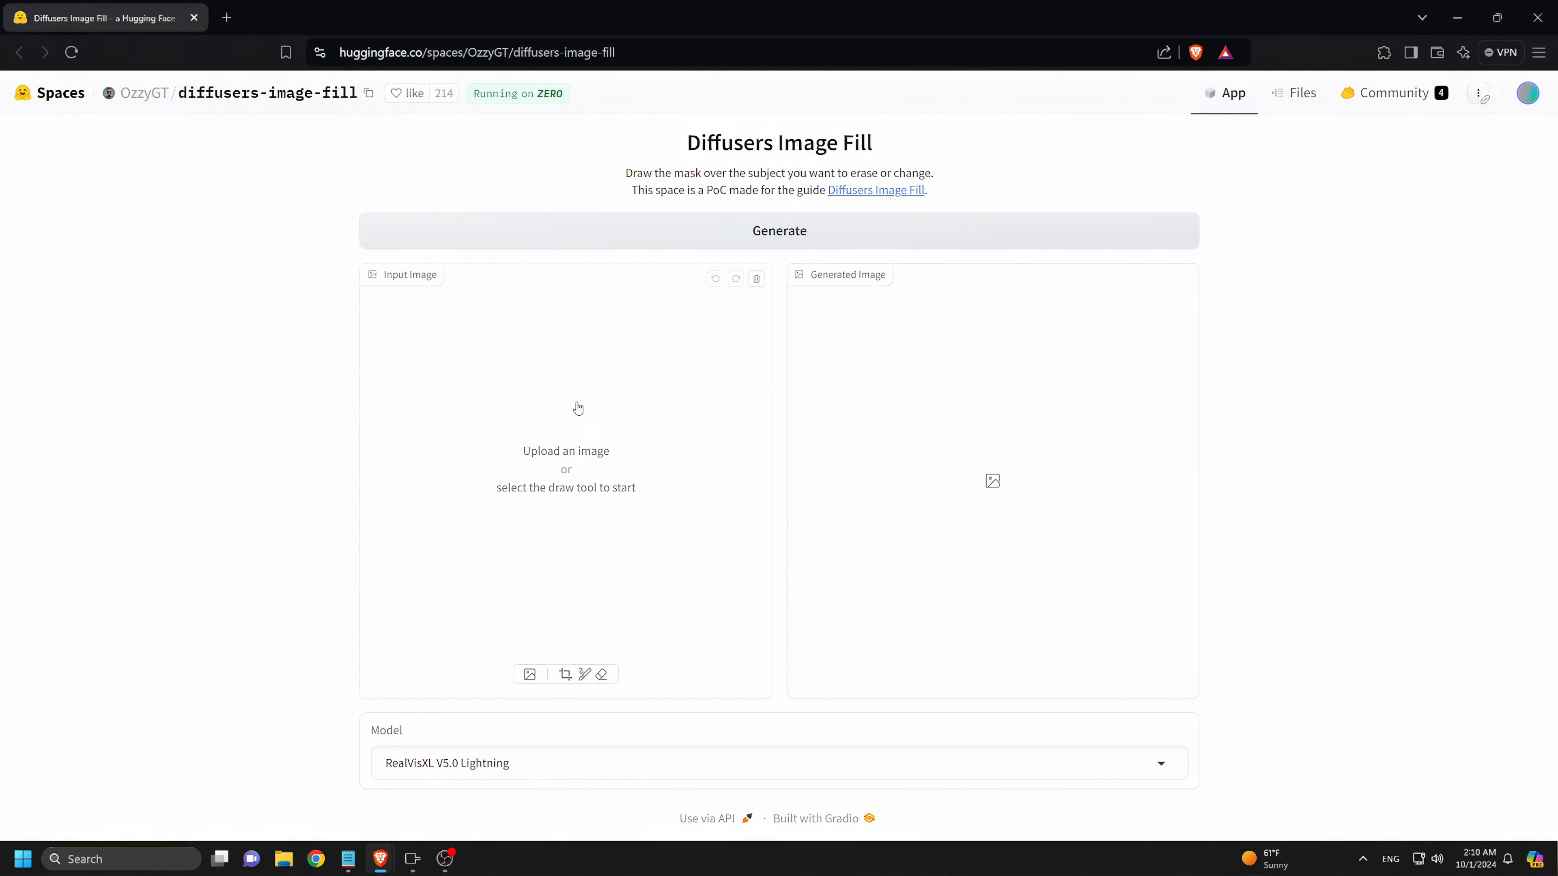
Upload the 0001imagez runway photo and mask the pink cones on both sides of the front model
left_click(577, 408)
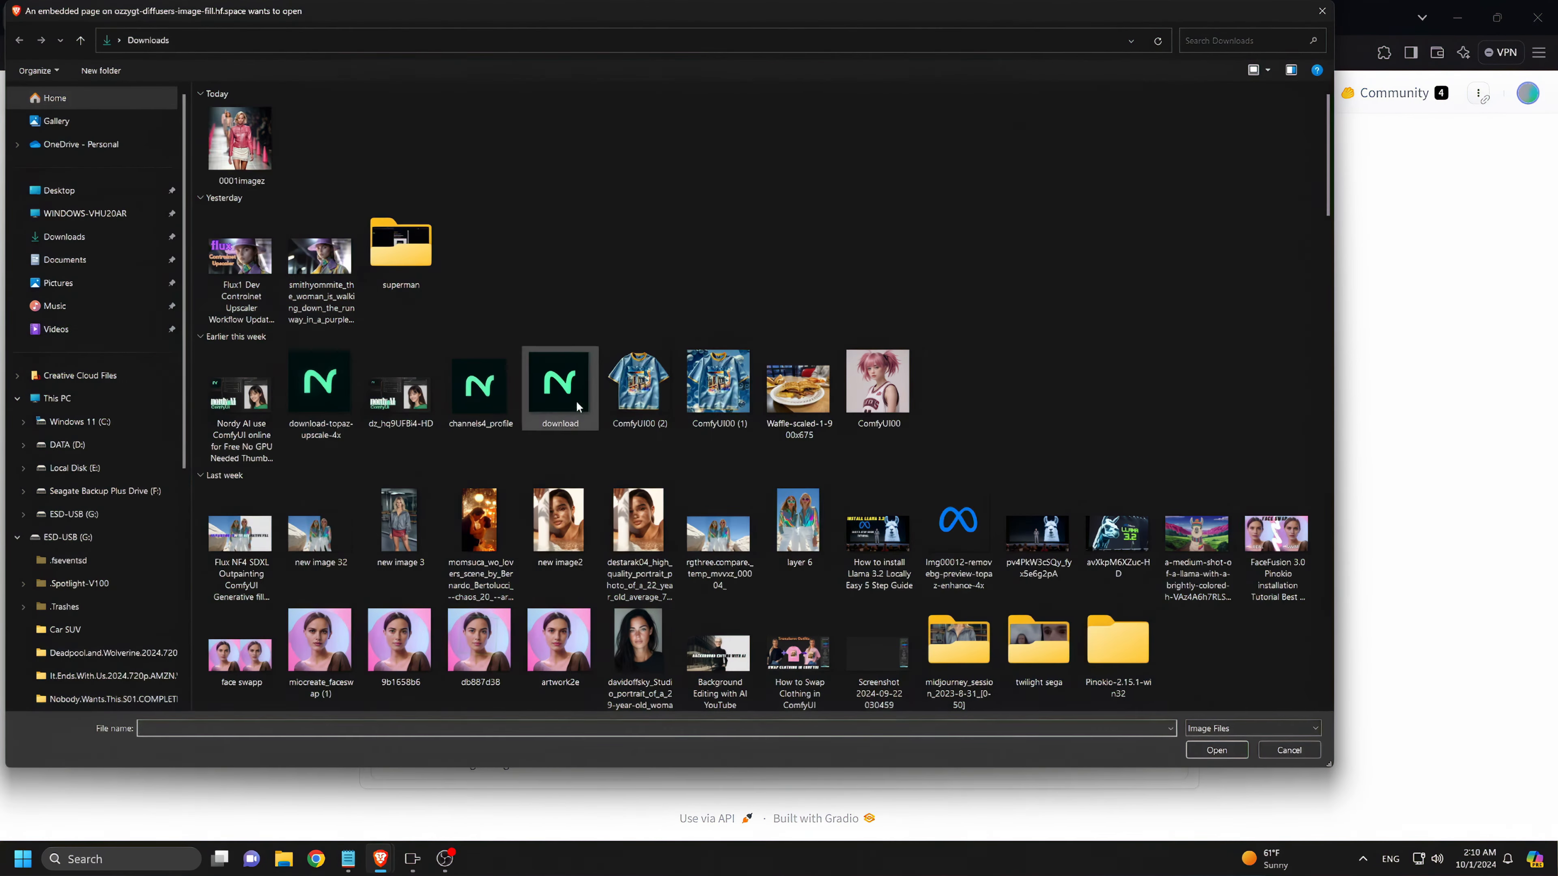
double_click(240, 146)
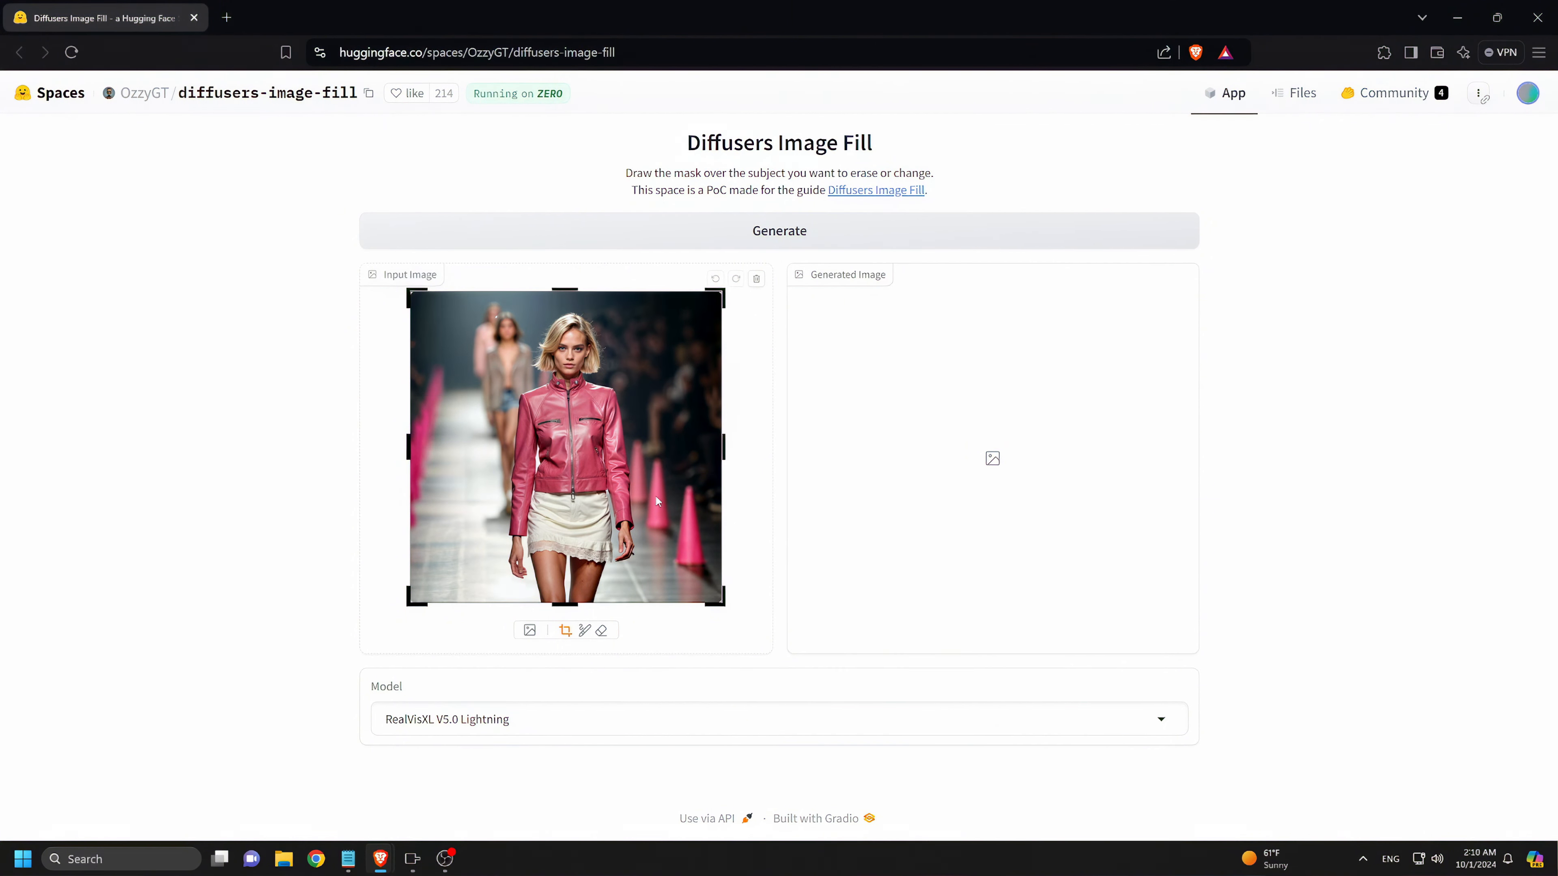
left_click(585, 630)
mouse_move(687, 494)
left_mouse_down()
mouse_move(693, 567)
mouse_move(641, 445)
mouse_move(638, 494)
left_mouse_up()
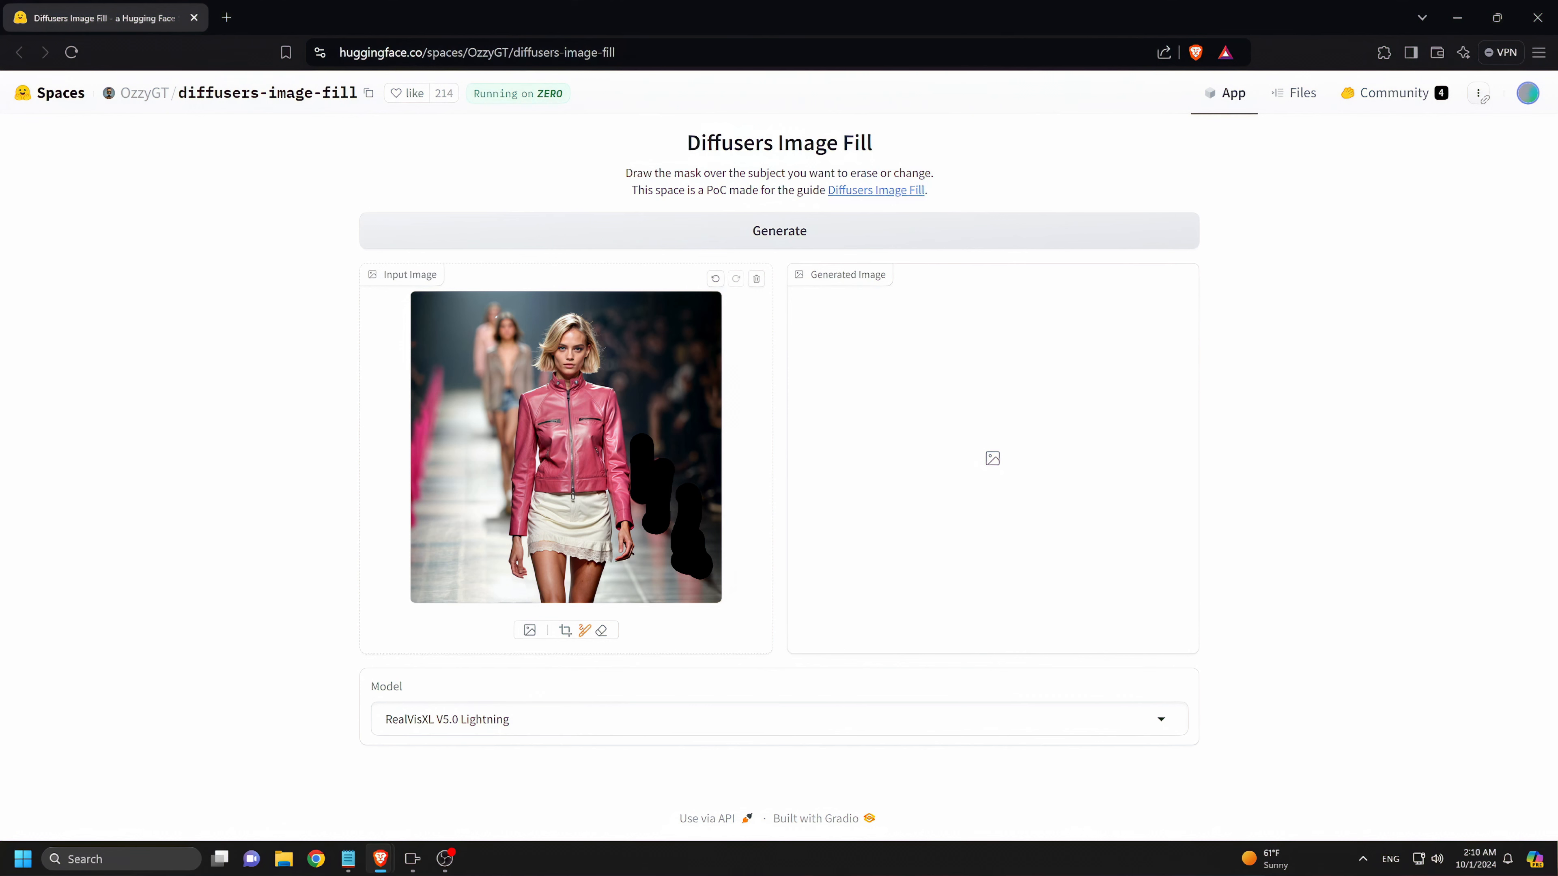
mouse_move(444, 376)
left_mouse_down()
mouse_move(423, 491)
mouse_move(445, 393)
left_mouse_up()
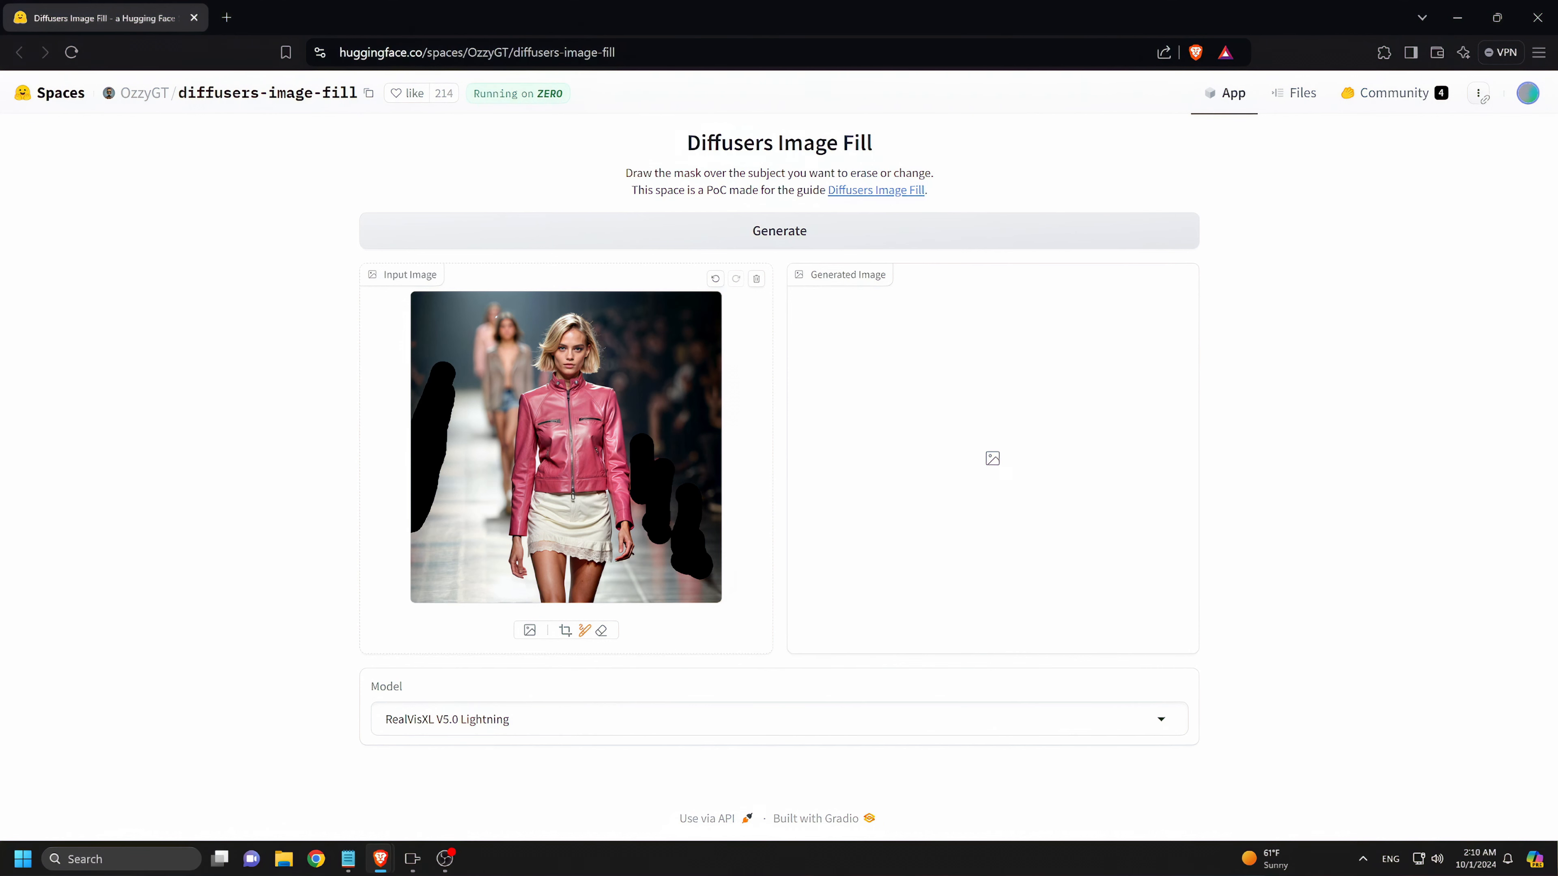
Generate the runway photo's fill, then download the result after comparing it with the original
left_click(920, 230)
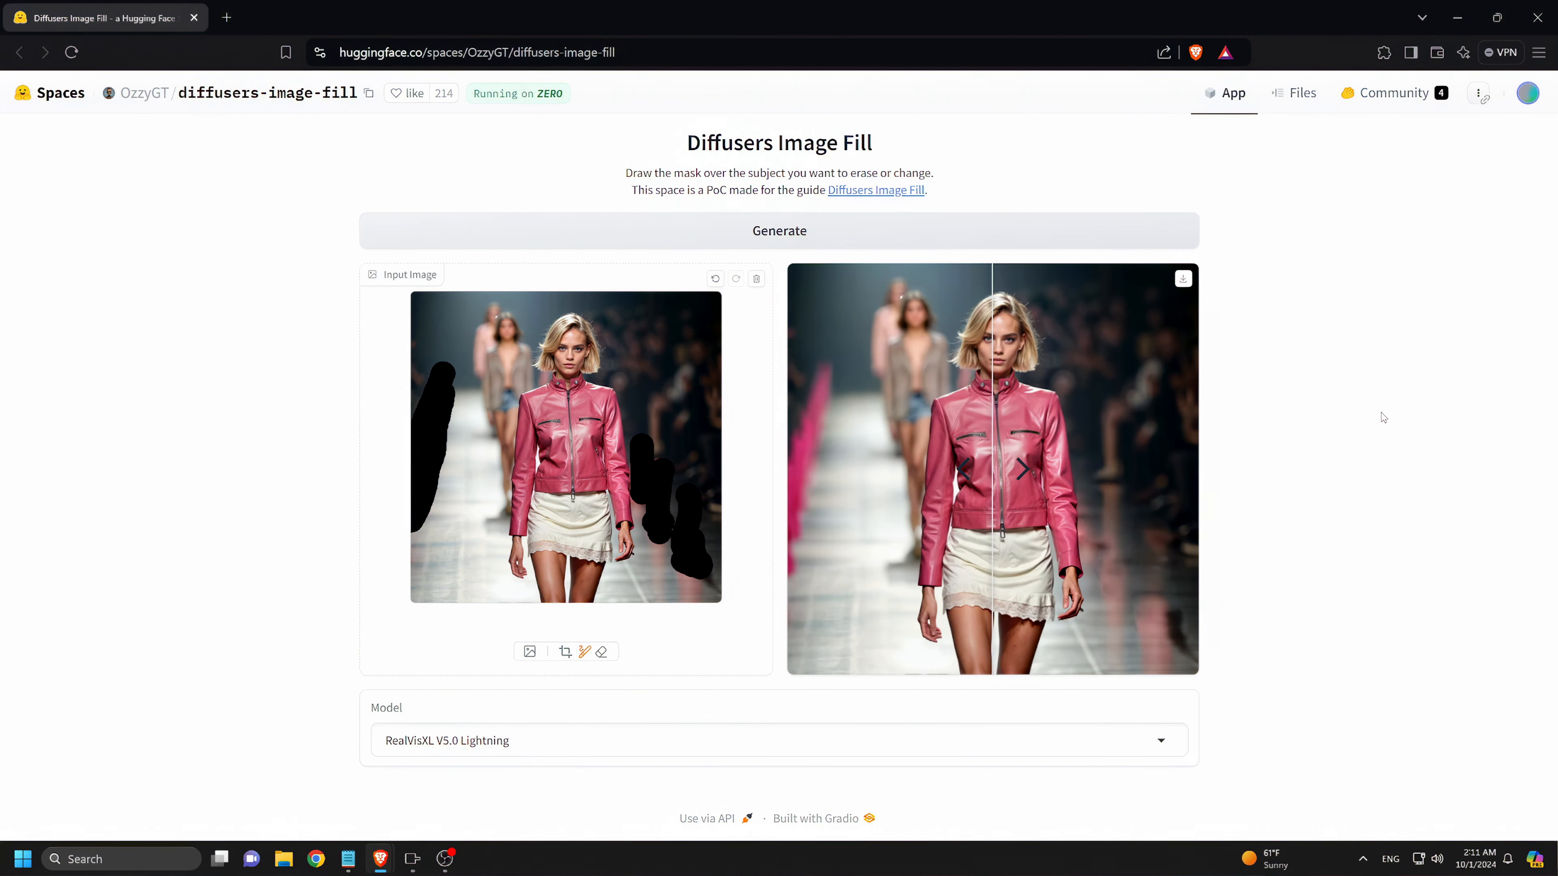
mouse_move(1031, 465)
left_mouse_down()
mouse_move(724, 486)
mouse_move(1190, 482)
mouse_move(797, 479)
left_mouse_up()
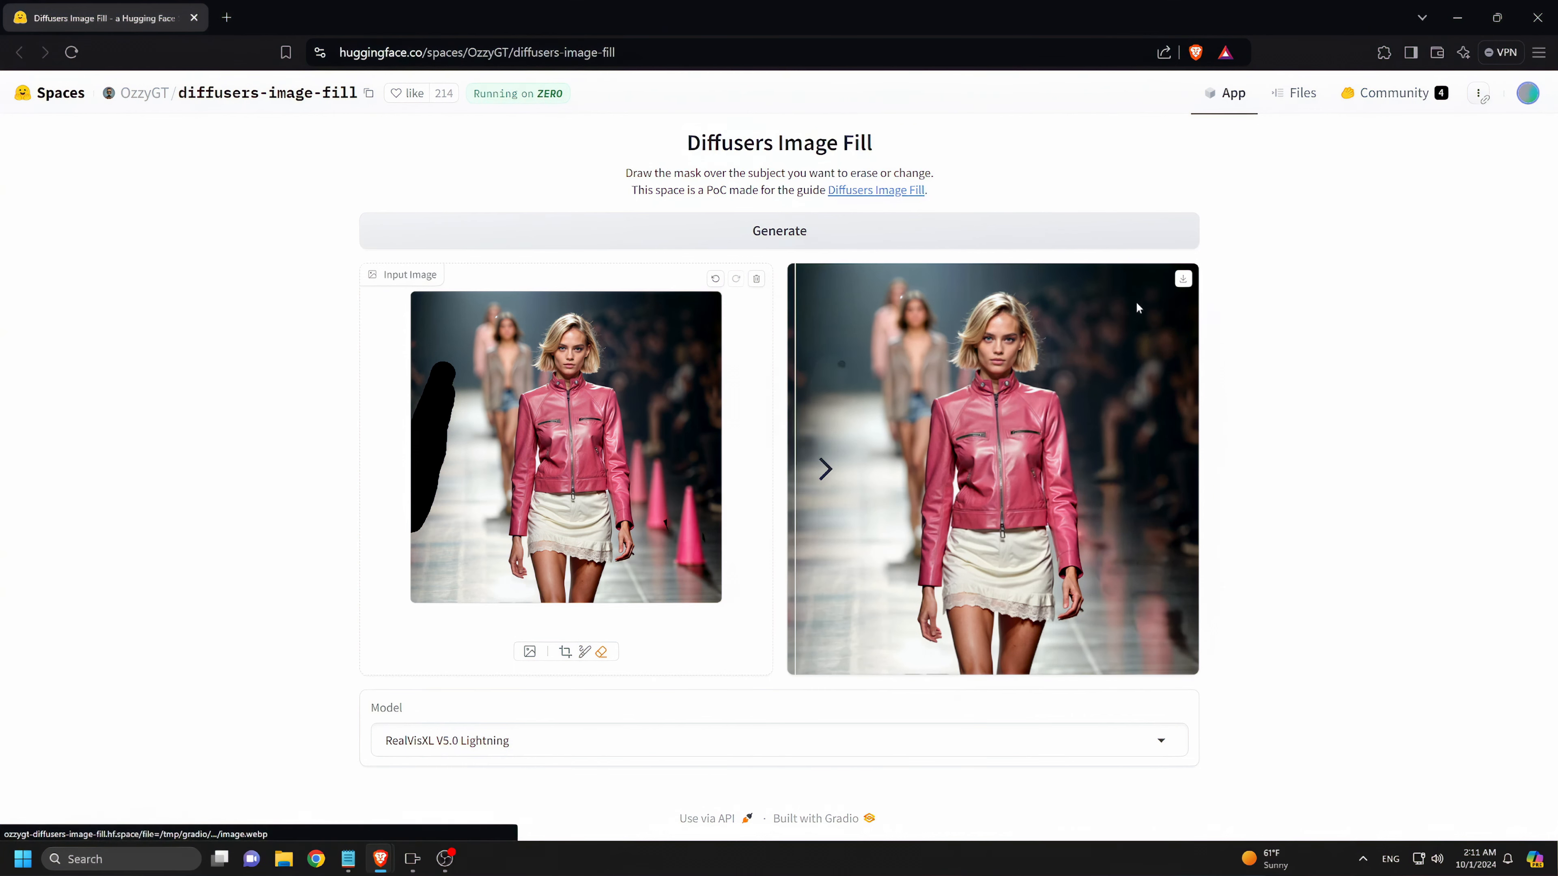
left_click(1183, 278)
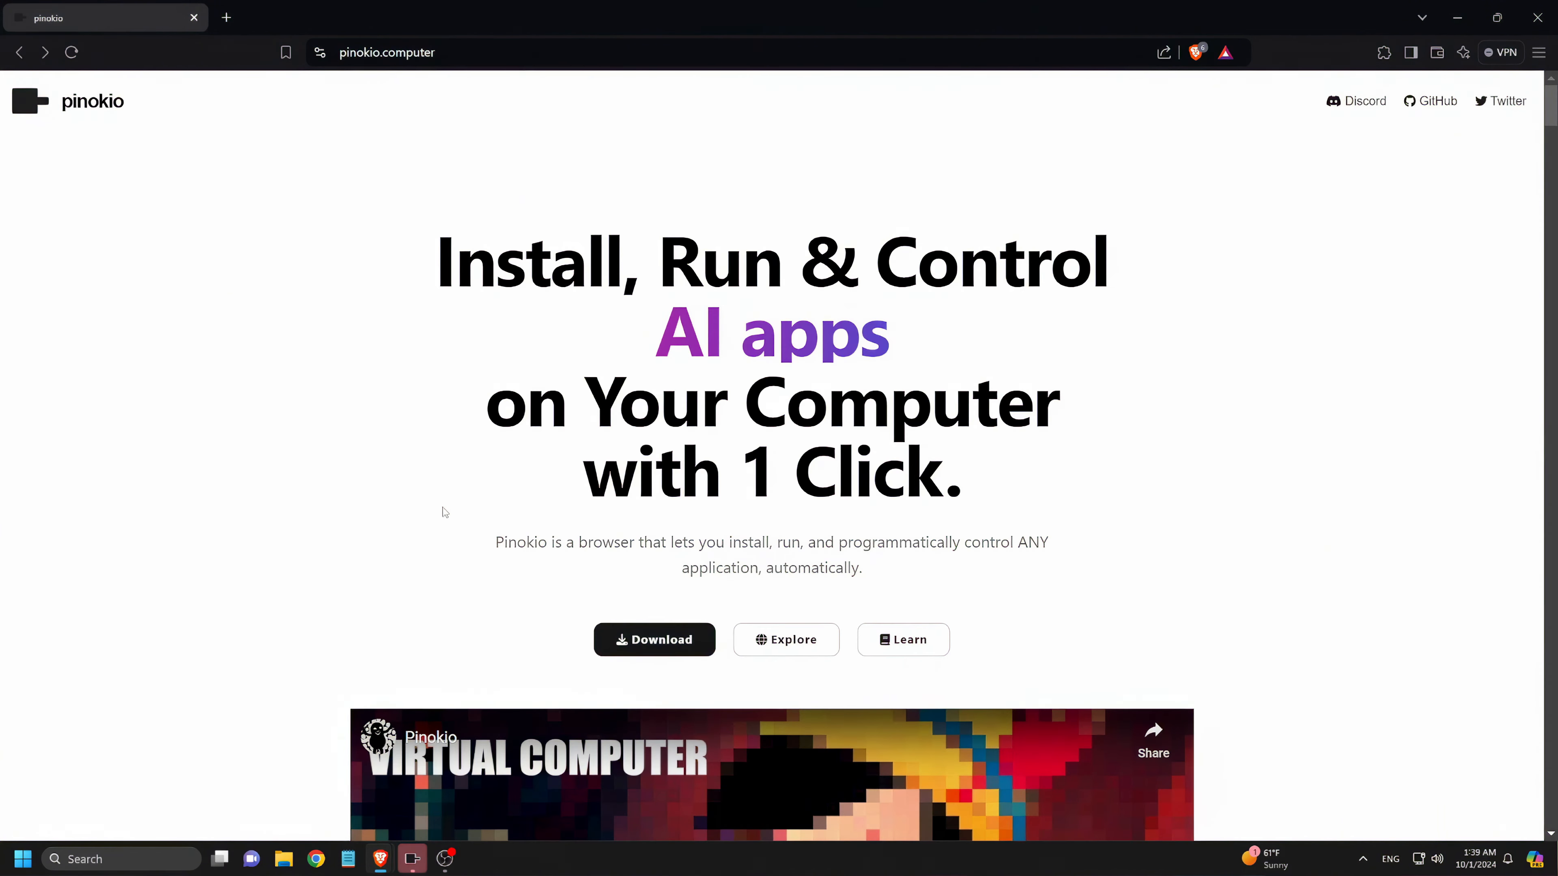
On the Pinokio website, open the verified diffusers-image-fill script and launch its one-click install
scroll(442, 492, "down", 3)
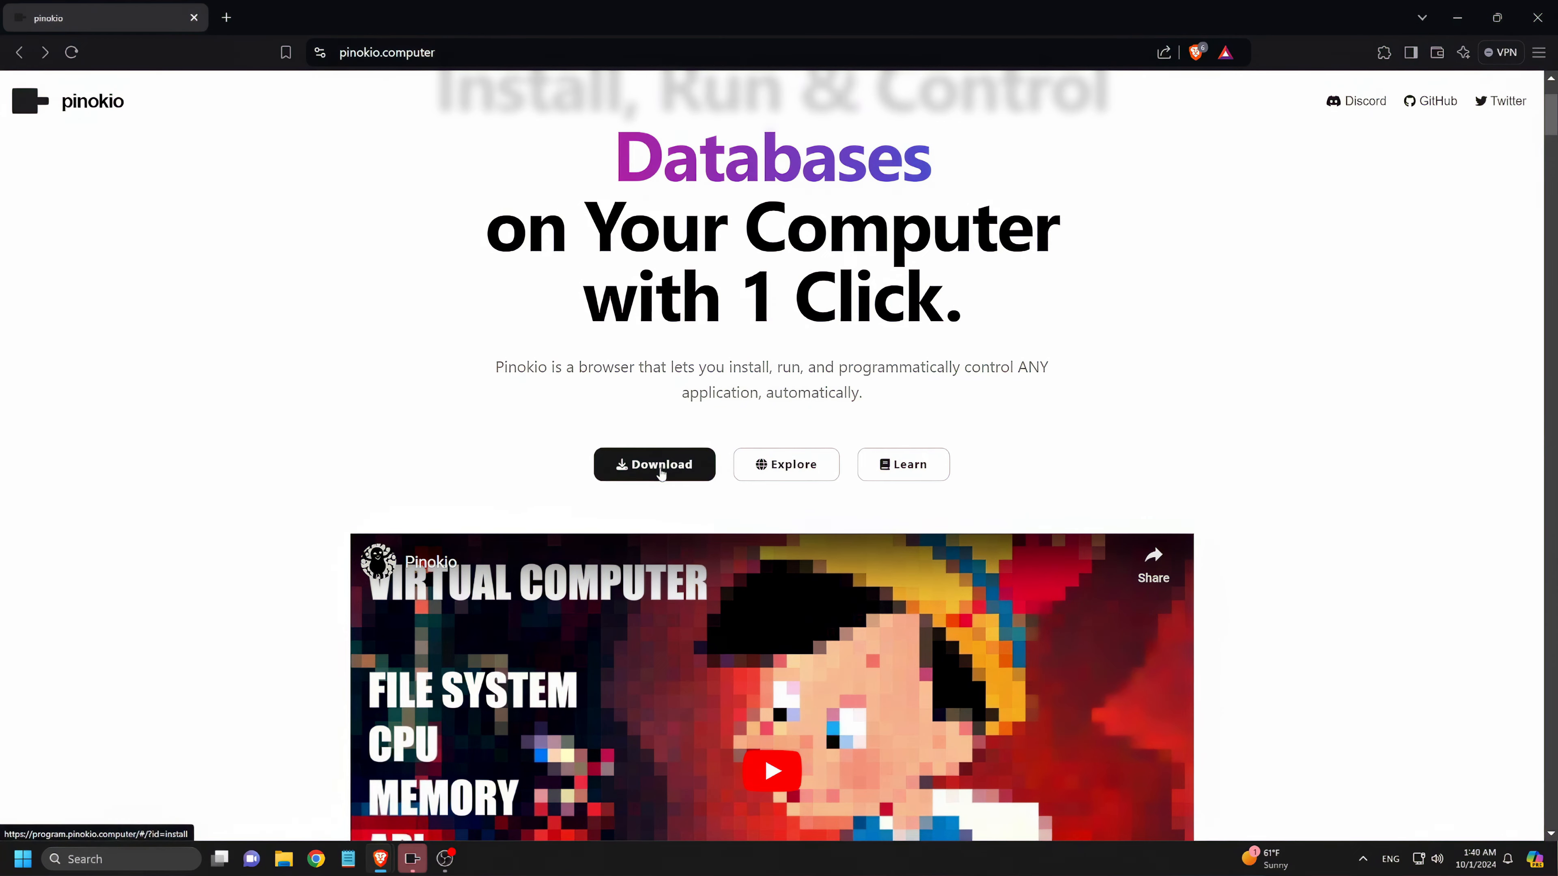
scroll(643, 485, "down", 15)
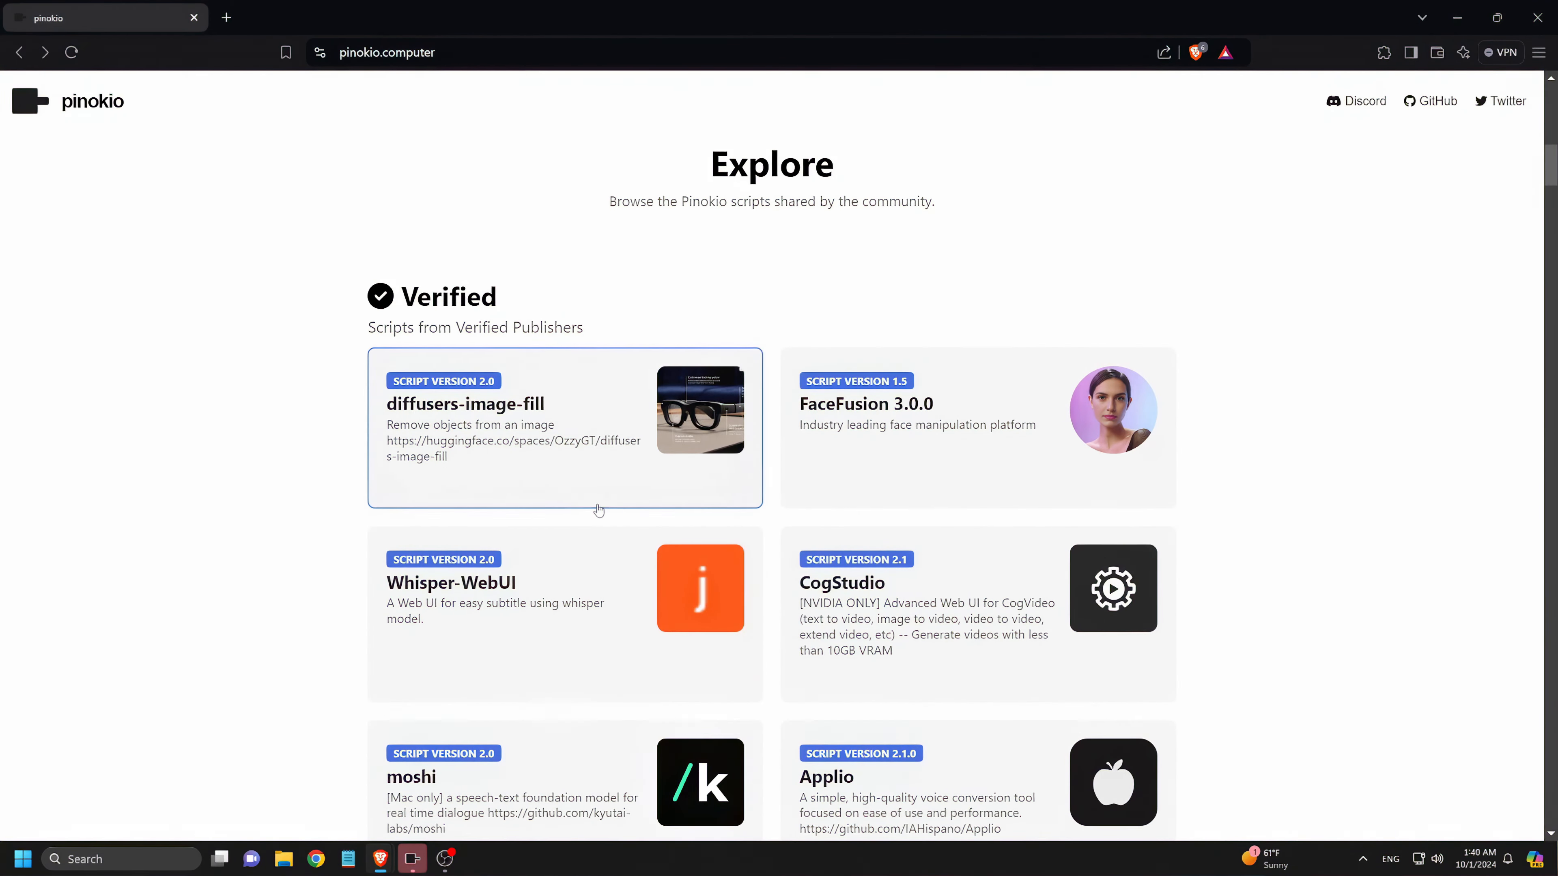
scroll(588, 509, "up", 1)
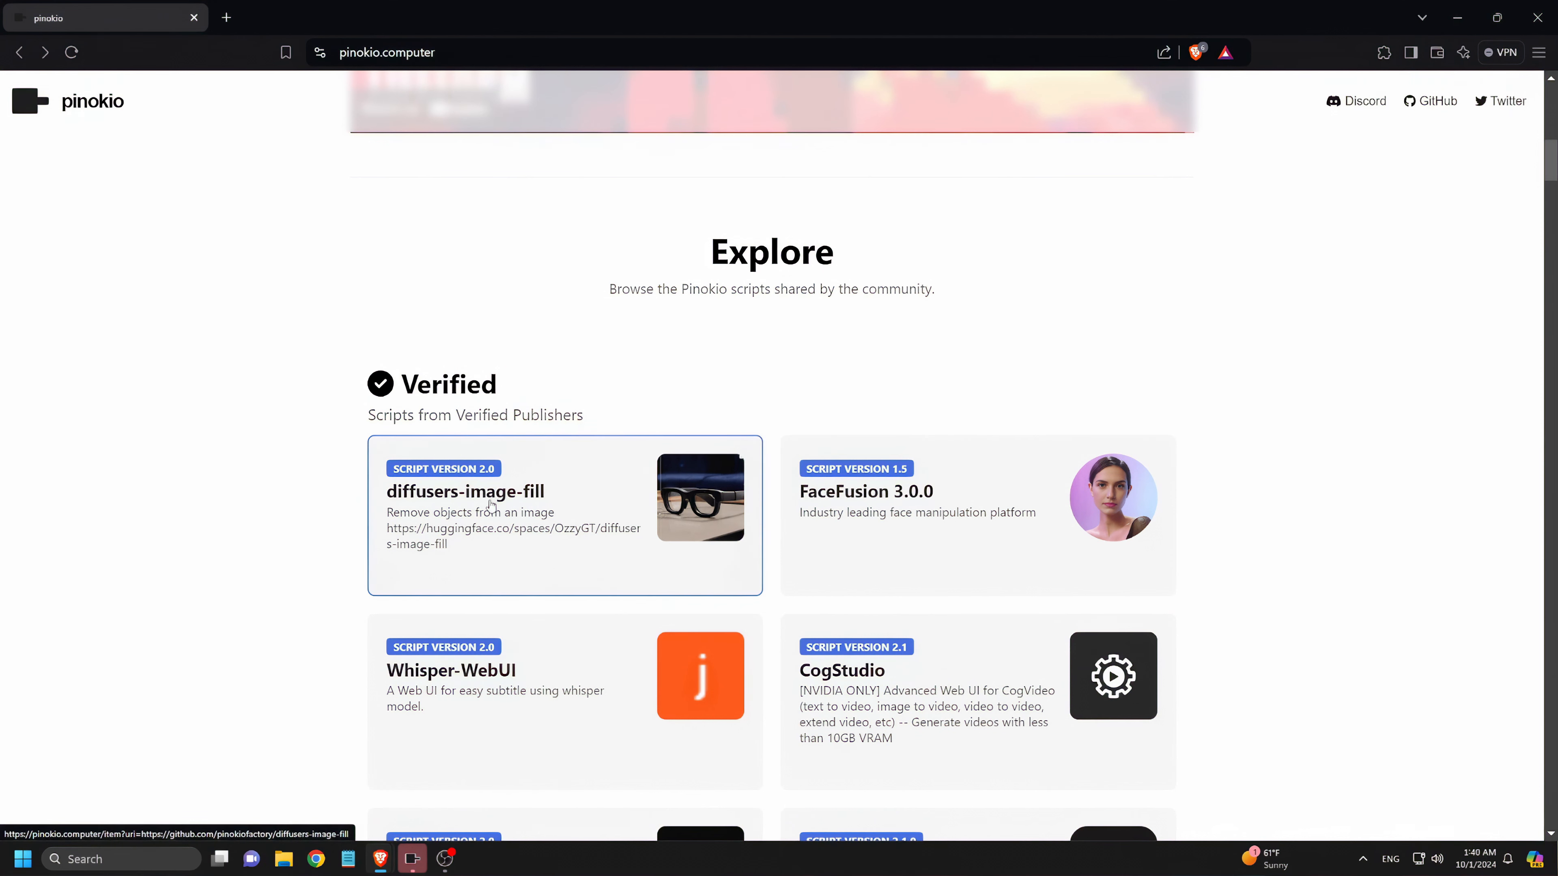
left_click(566, 503)
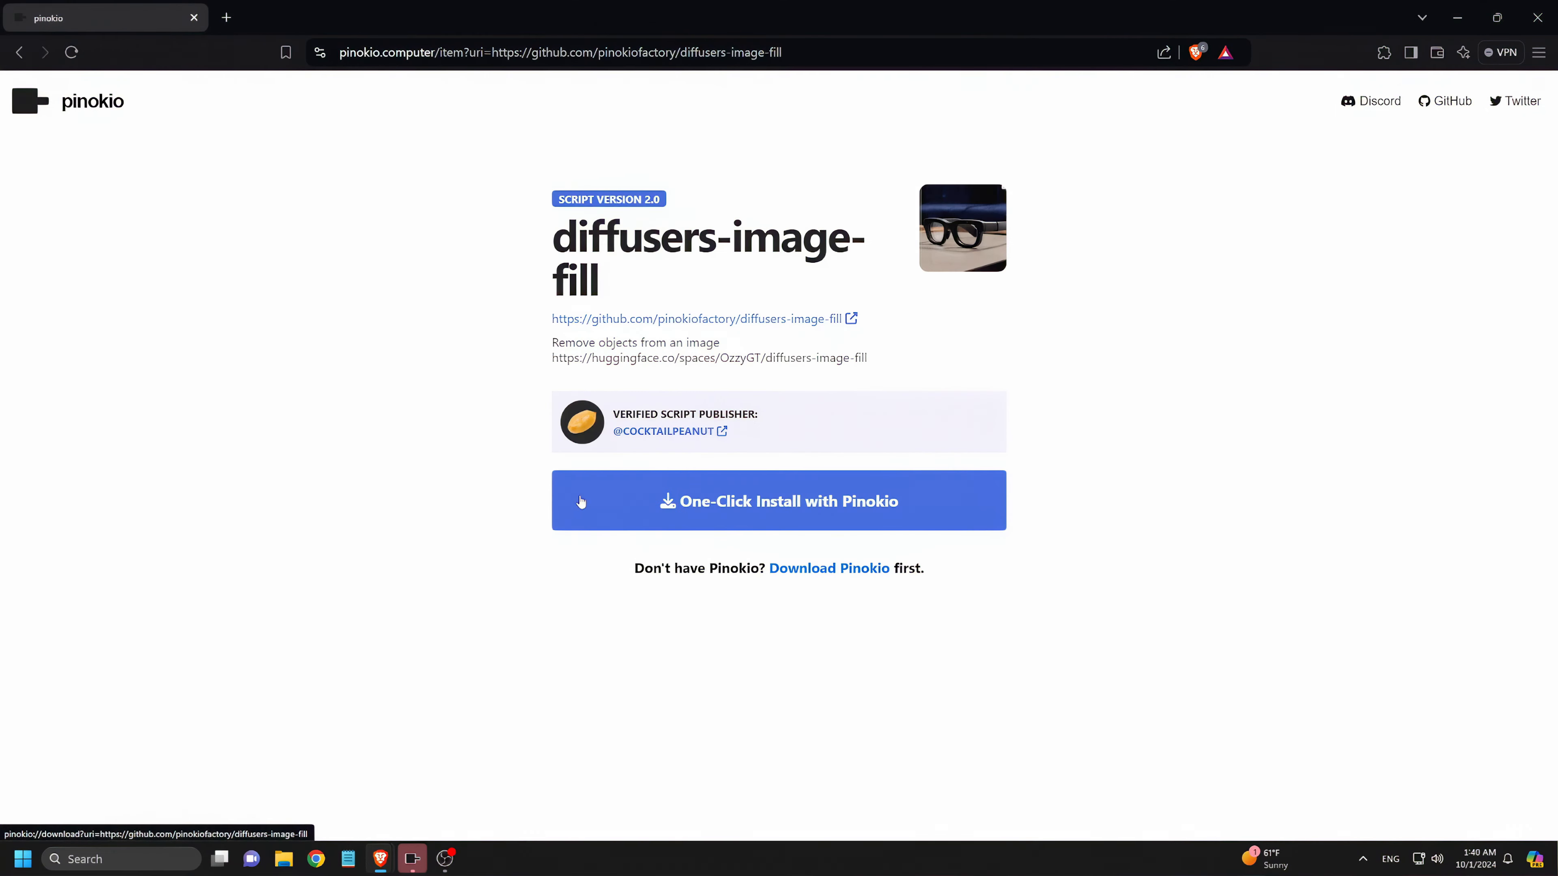
left_click(581, 503)
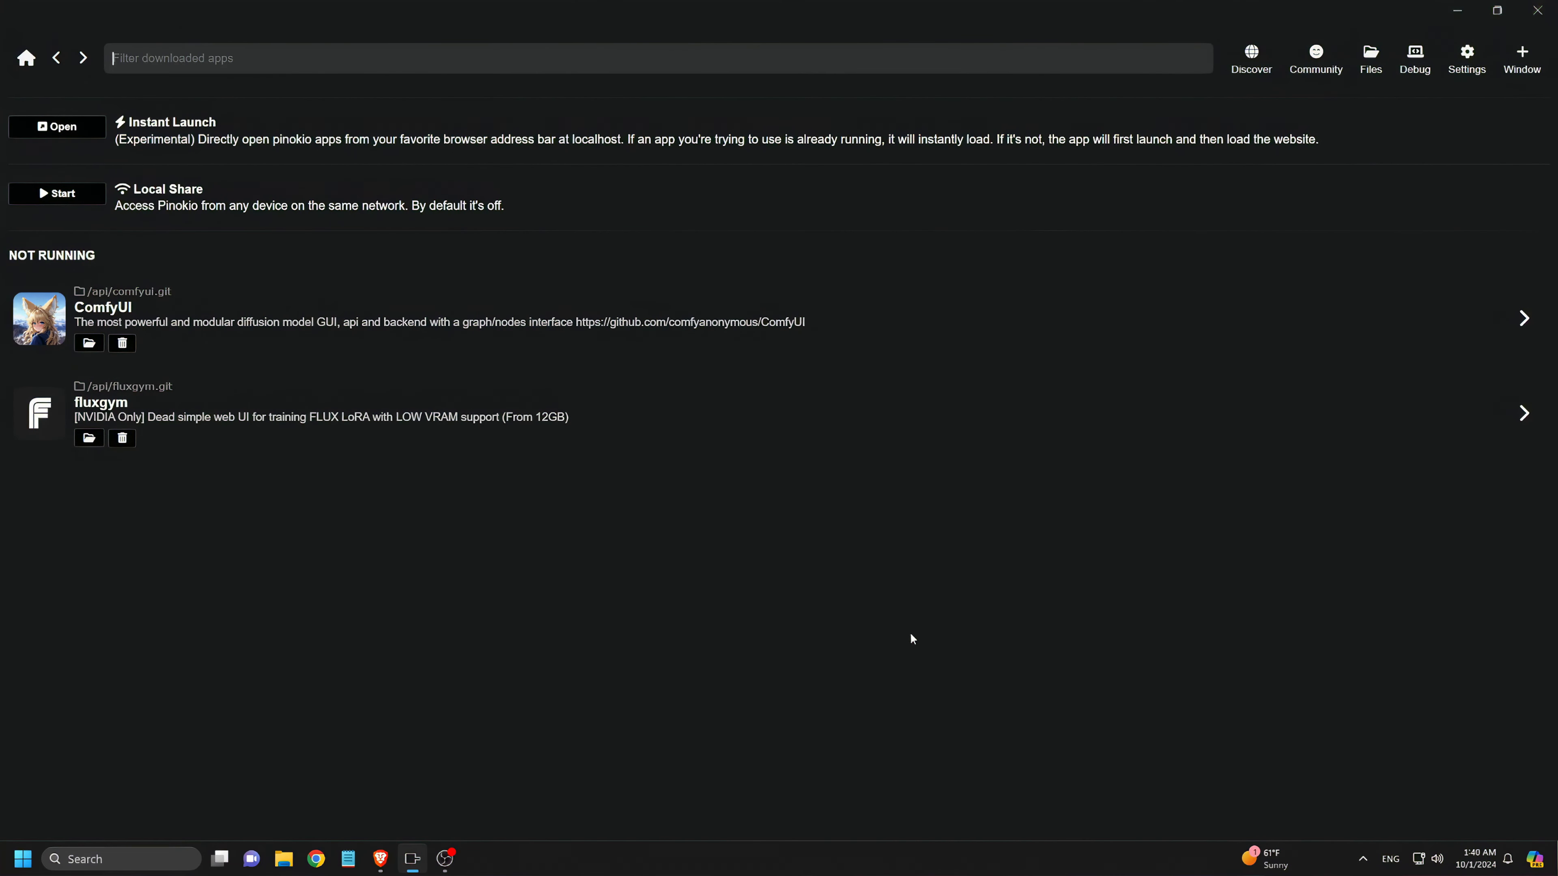
In the Pinokio app, download and install the verified diffusers-image-fill script and pop its web UI out into the browser
left_click(1248, 73)
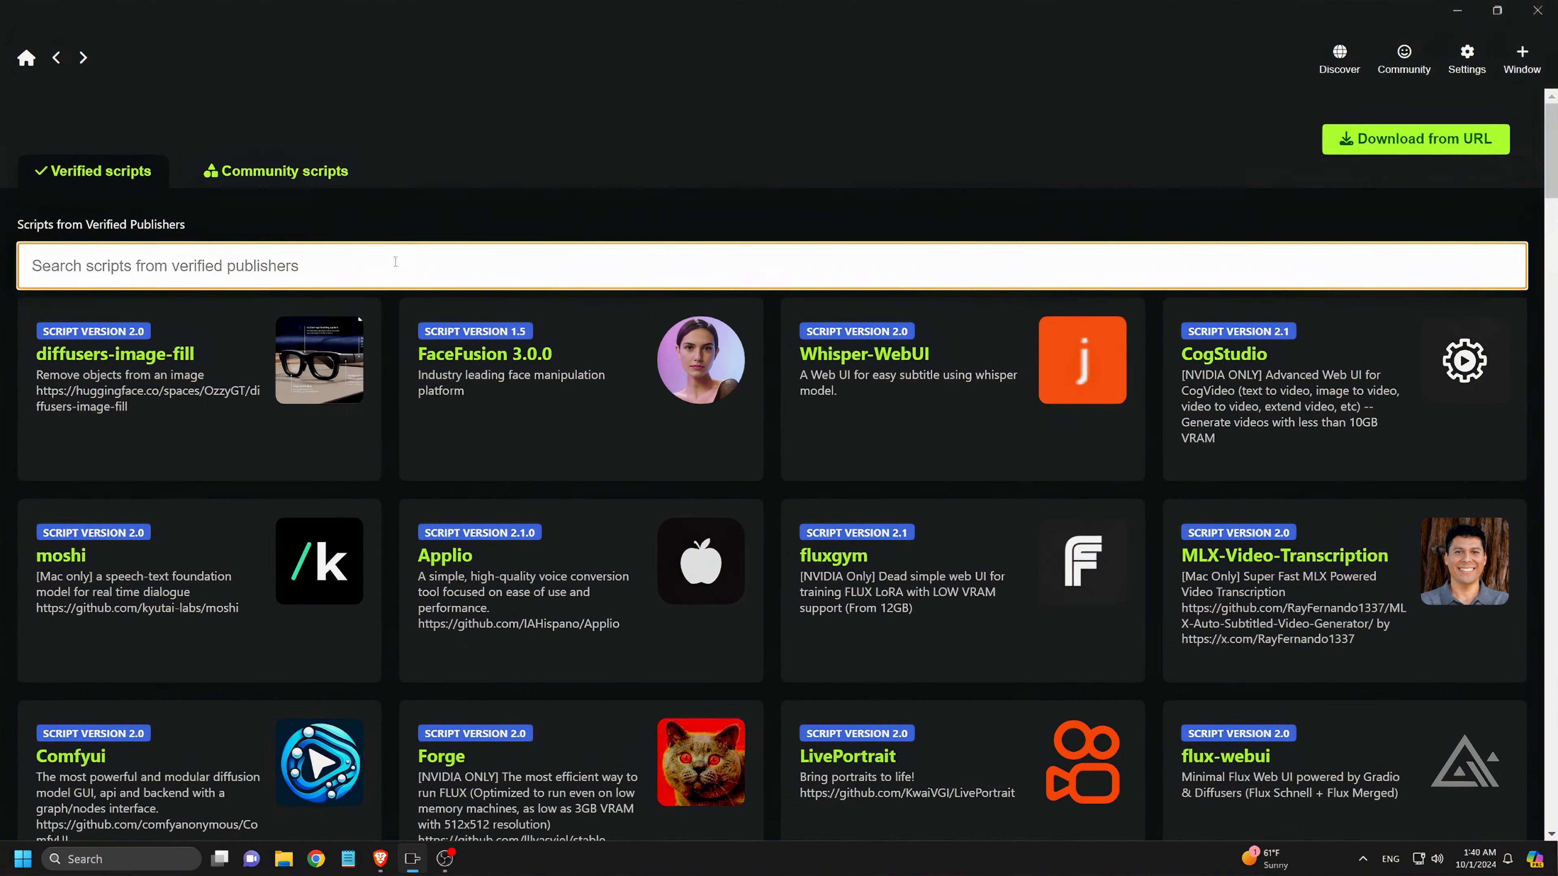
left_click(196, 378)
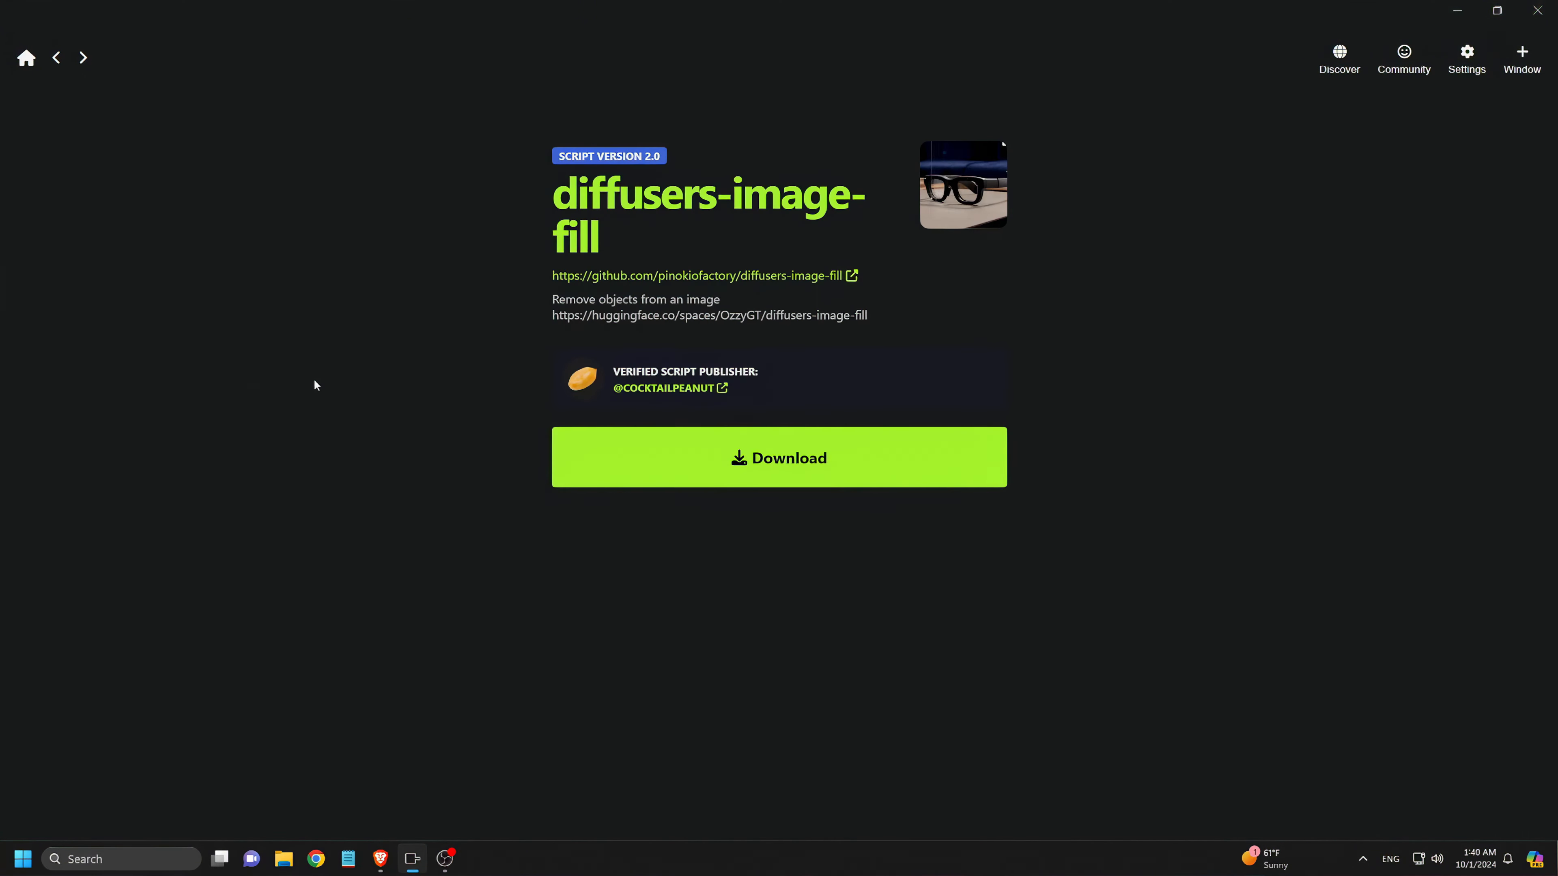
left_click(772, 465)
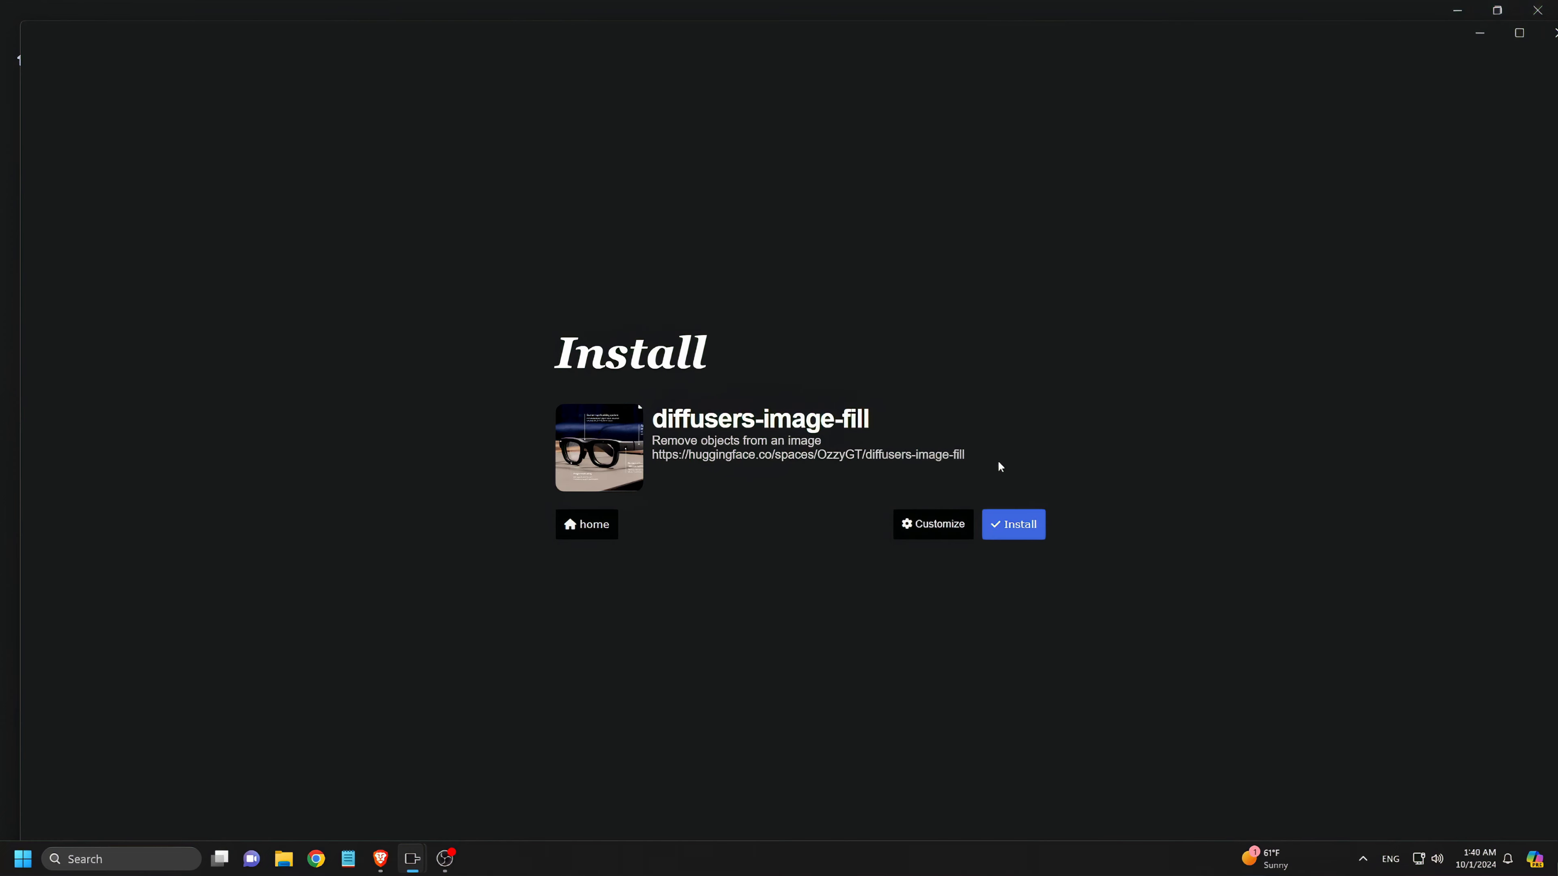
left_click(1012, 525)
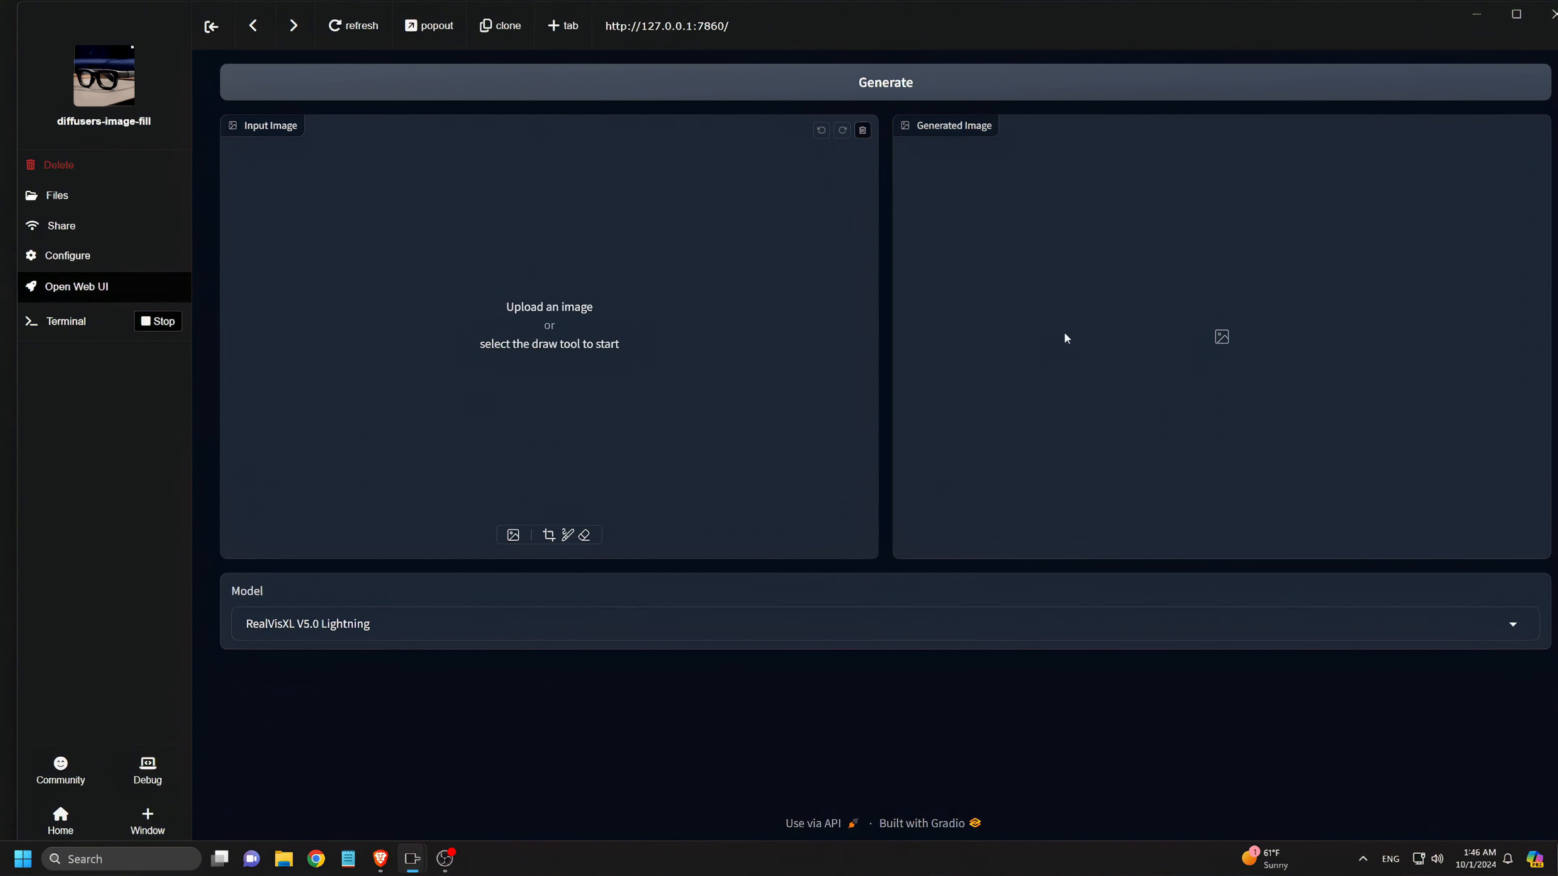
left_click(421, 36)
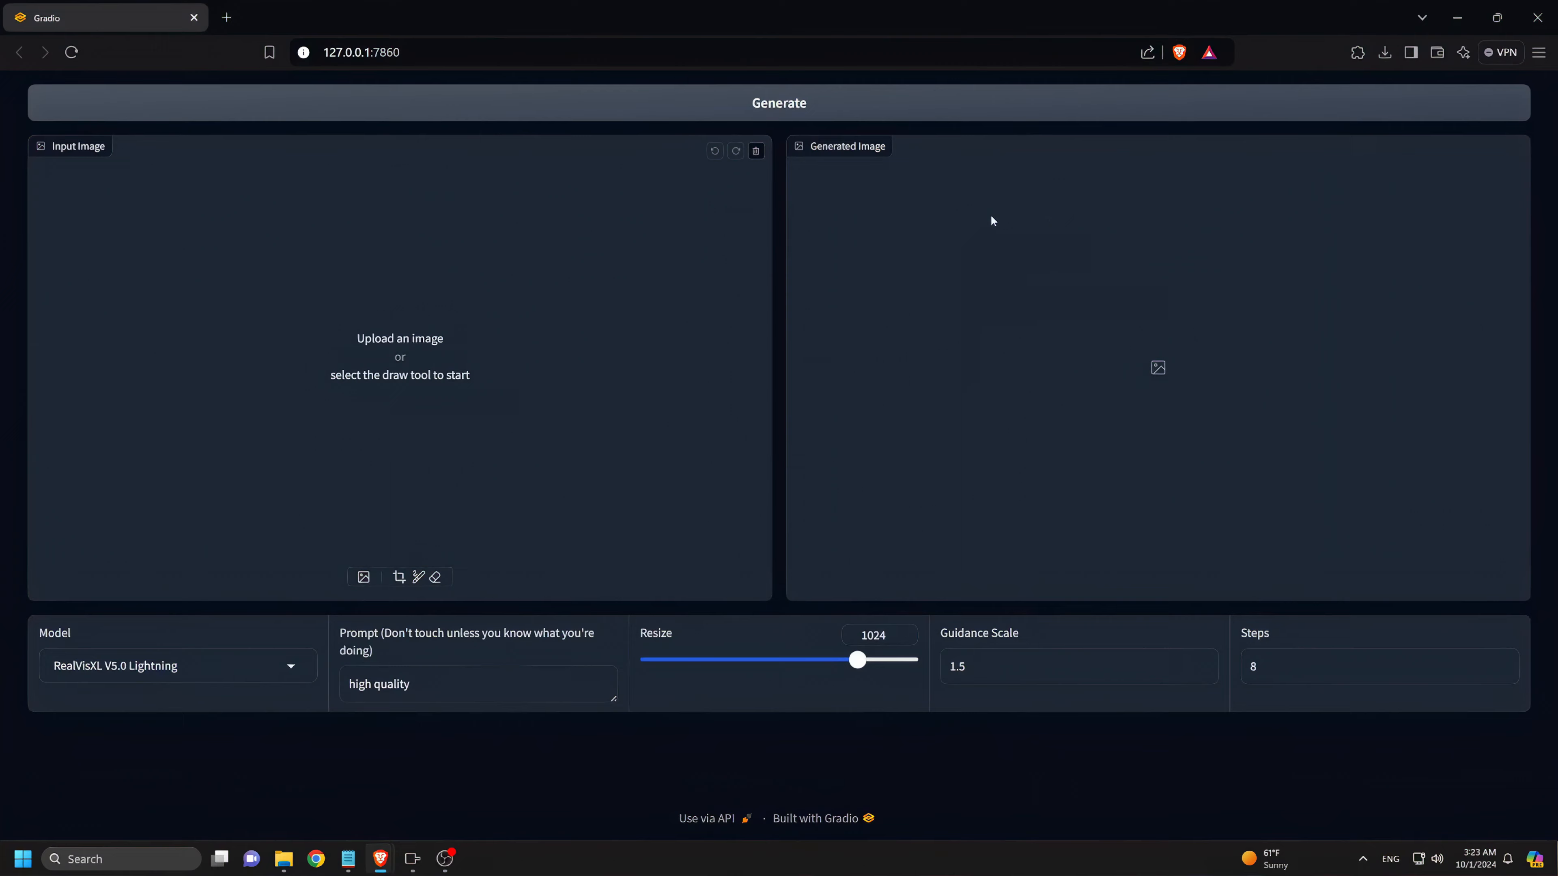
Load the Flux Controlnet Upscaler image as input and mask all of its title text with an enlarged brush
left_click(309, 293)
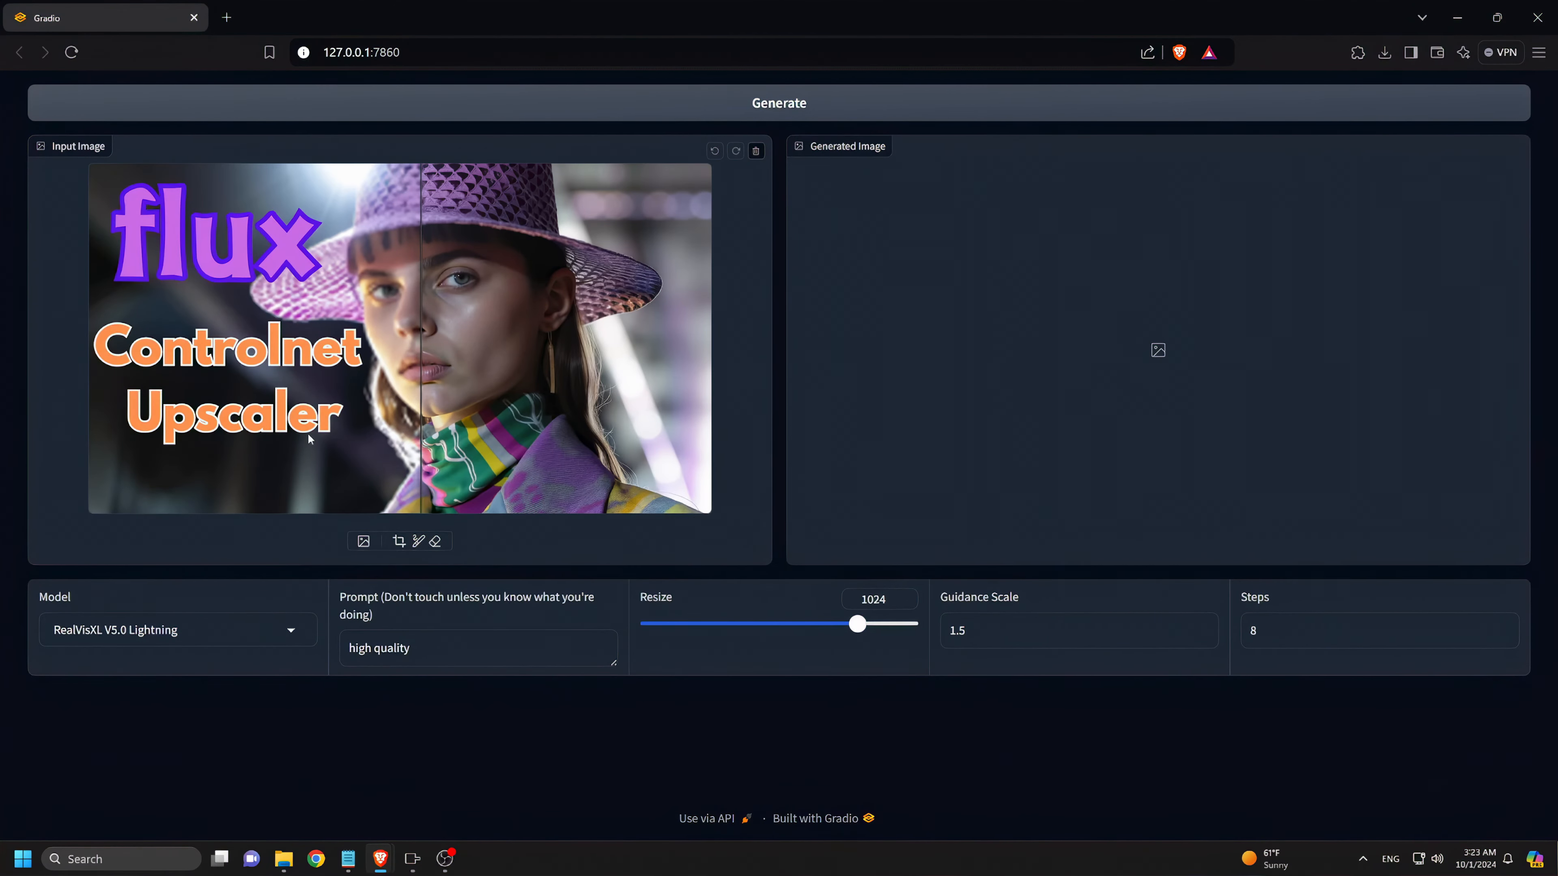
left_click(418, 541)
left_click_drag(457, 542, 529, 542)
mouse_move(155, 217)
left_mouse_down()
mouse_move(152, 243)
mouse_move(289, 243)
left_mouse_up()
left_click(138, 347)
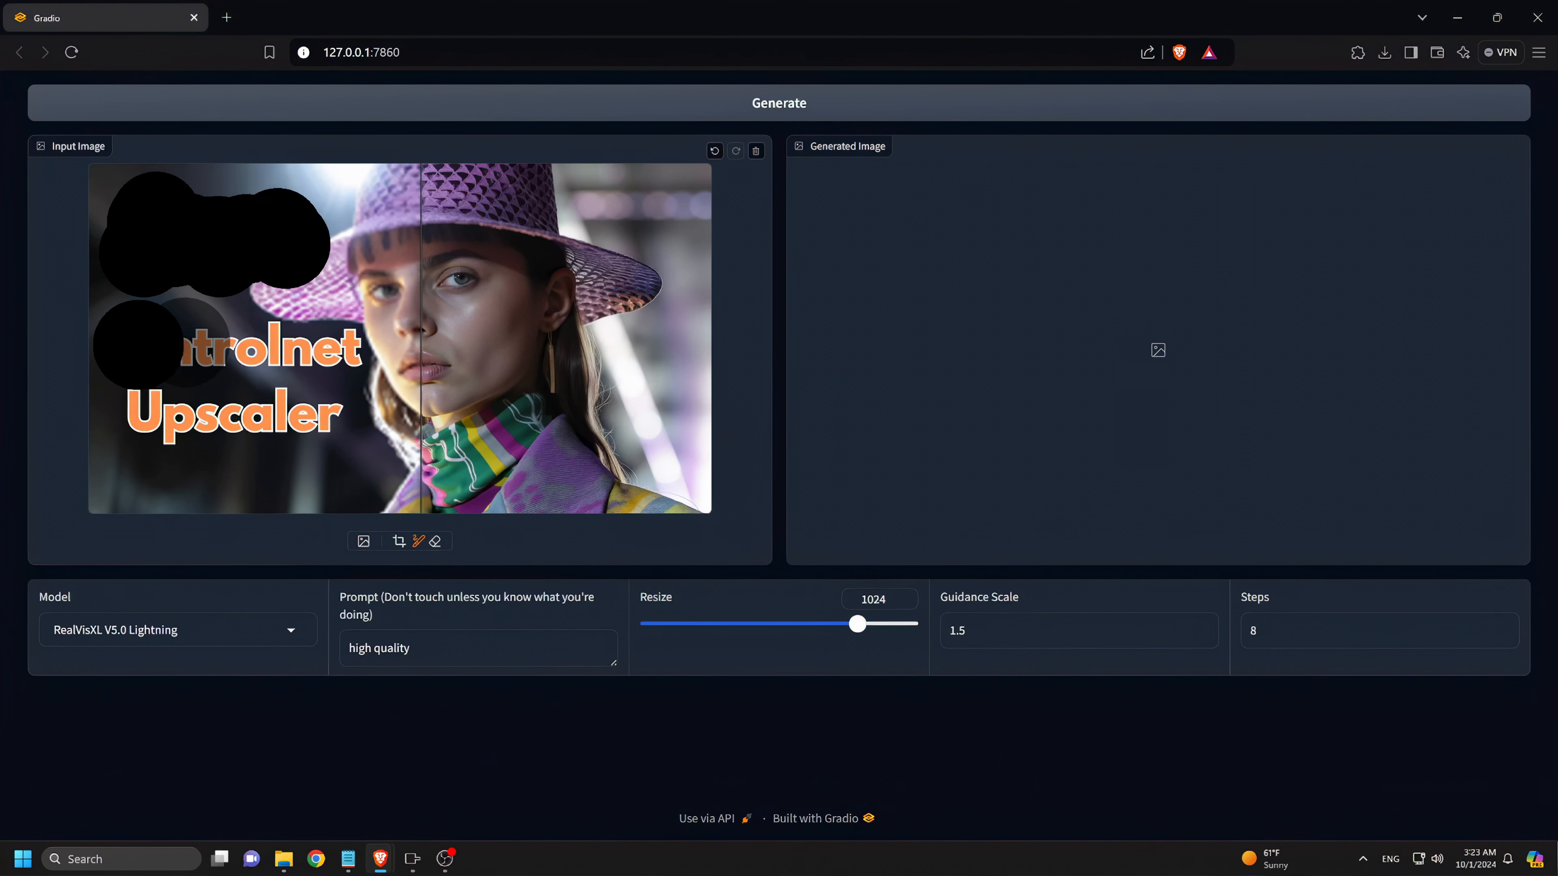
left_click_drag(186, 342, 326, 360)
left_click_drag(154, 411, 301, 401)
Shrink the brush and mask the thin vertical dividing line through the hat, face and scarf along the image's full height
left_click(418, 541)
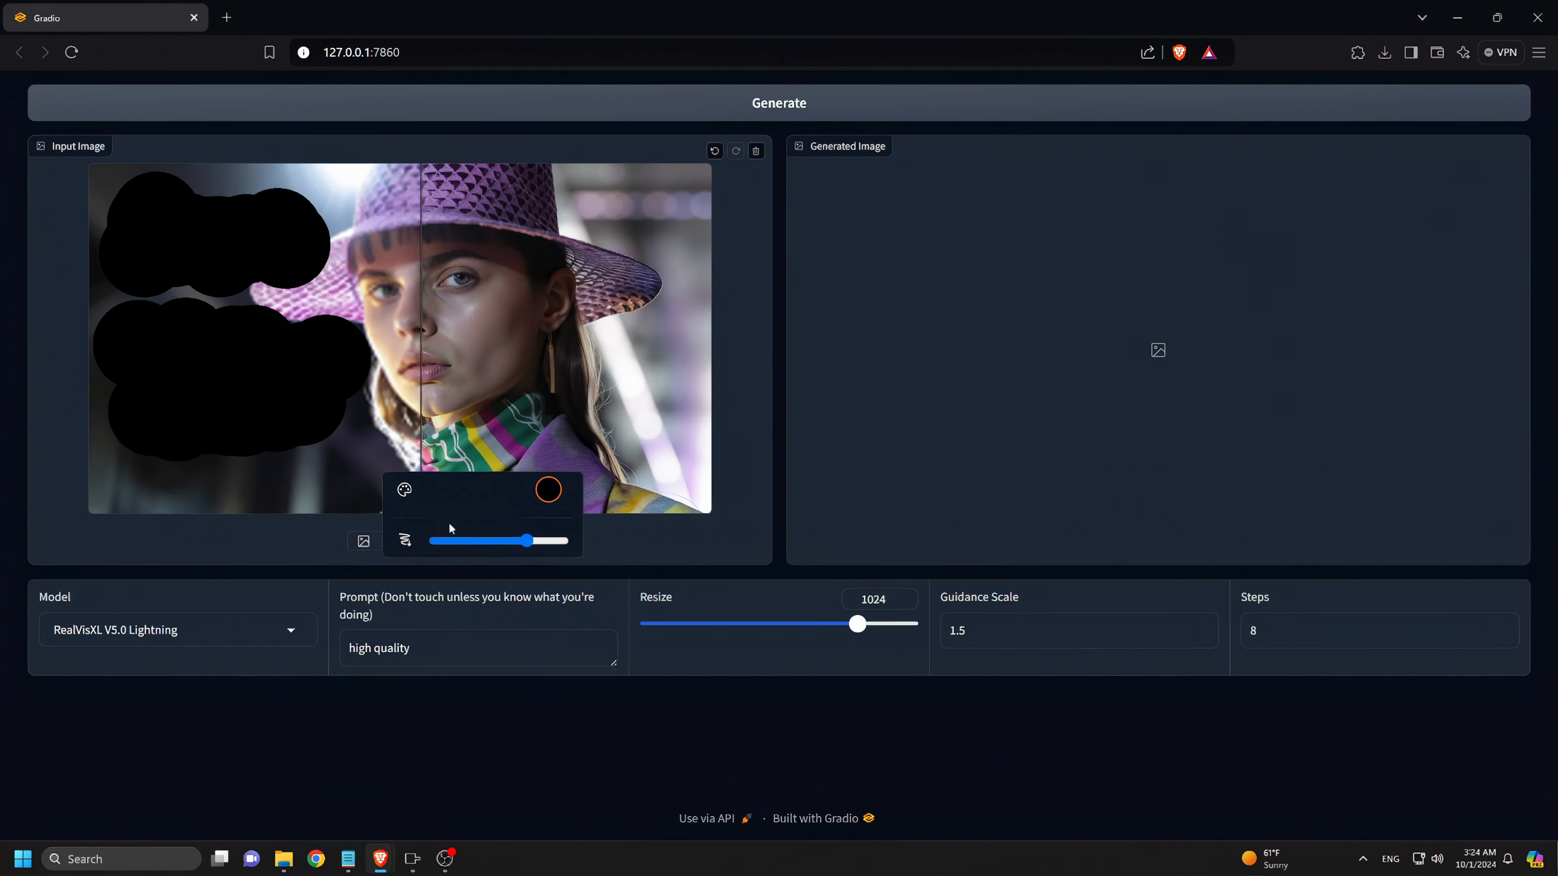
left_click_drag(453, 541, 443, 541)
left_click_drag(420, 167, 421, 181)
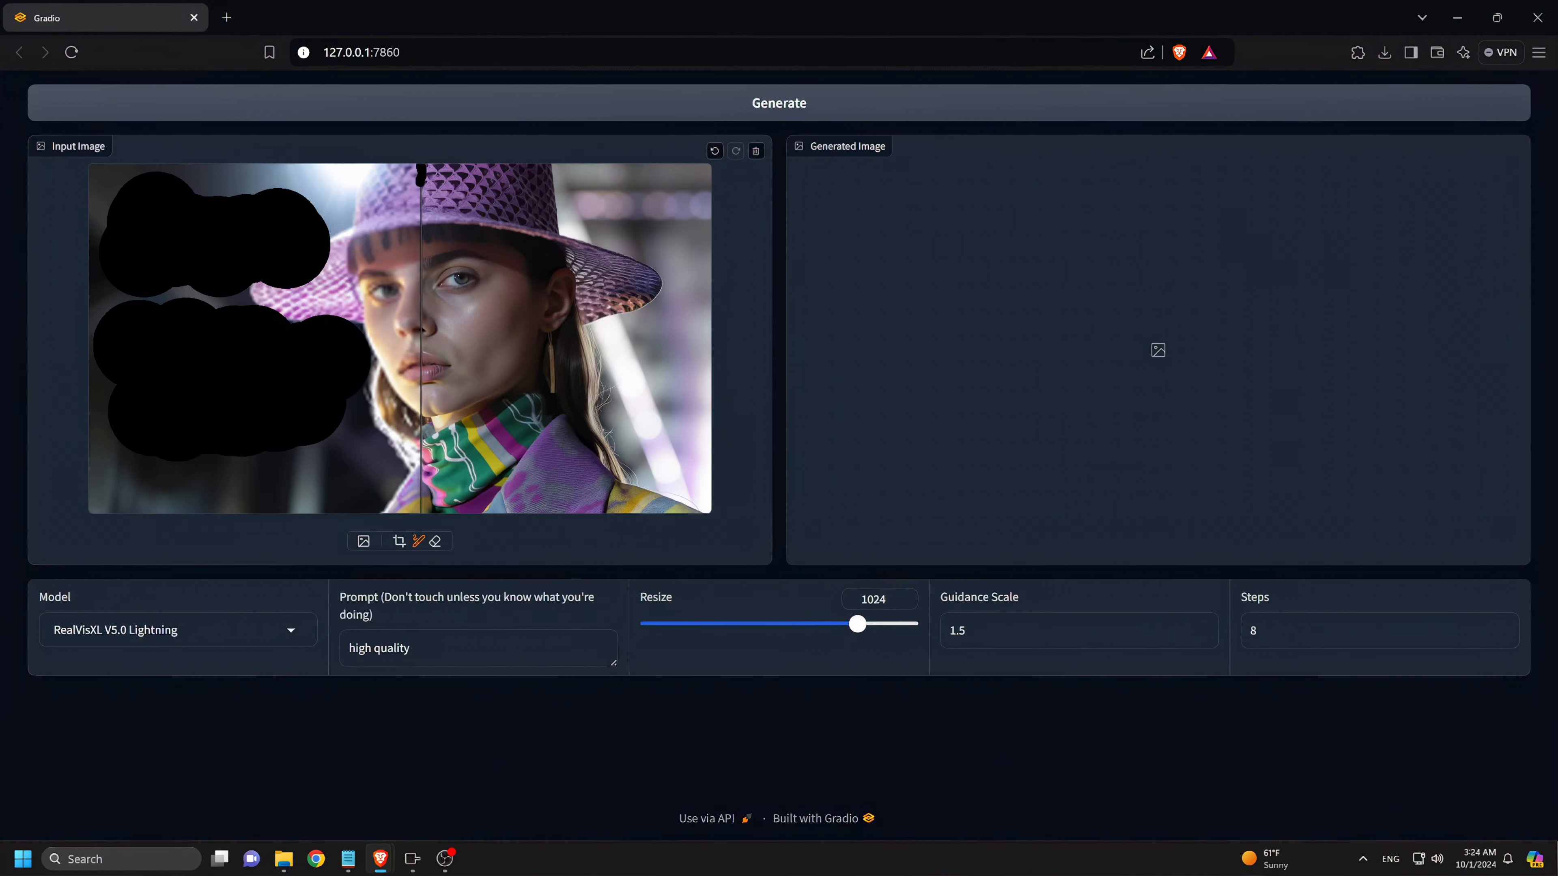
left_click_drag(420, 254, 422, 514)
Generate the fill for the masked title text and dividing line, then compare the result with the original image
left_click(797, 106)
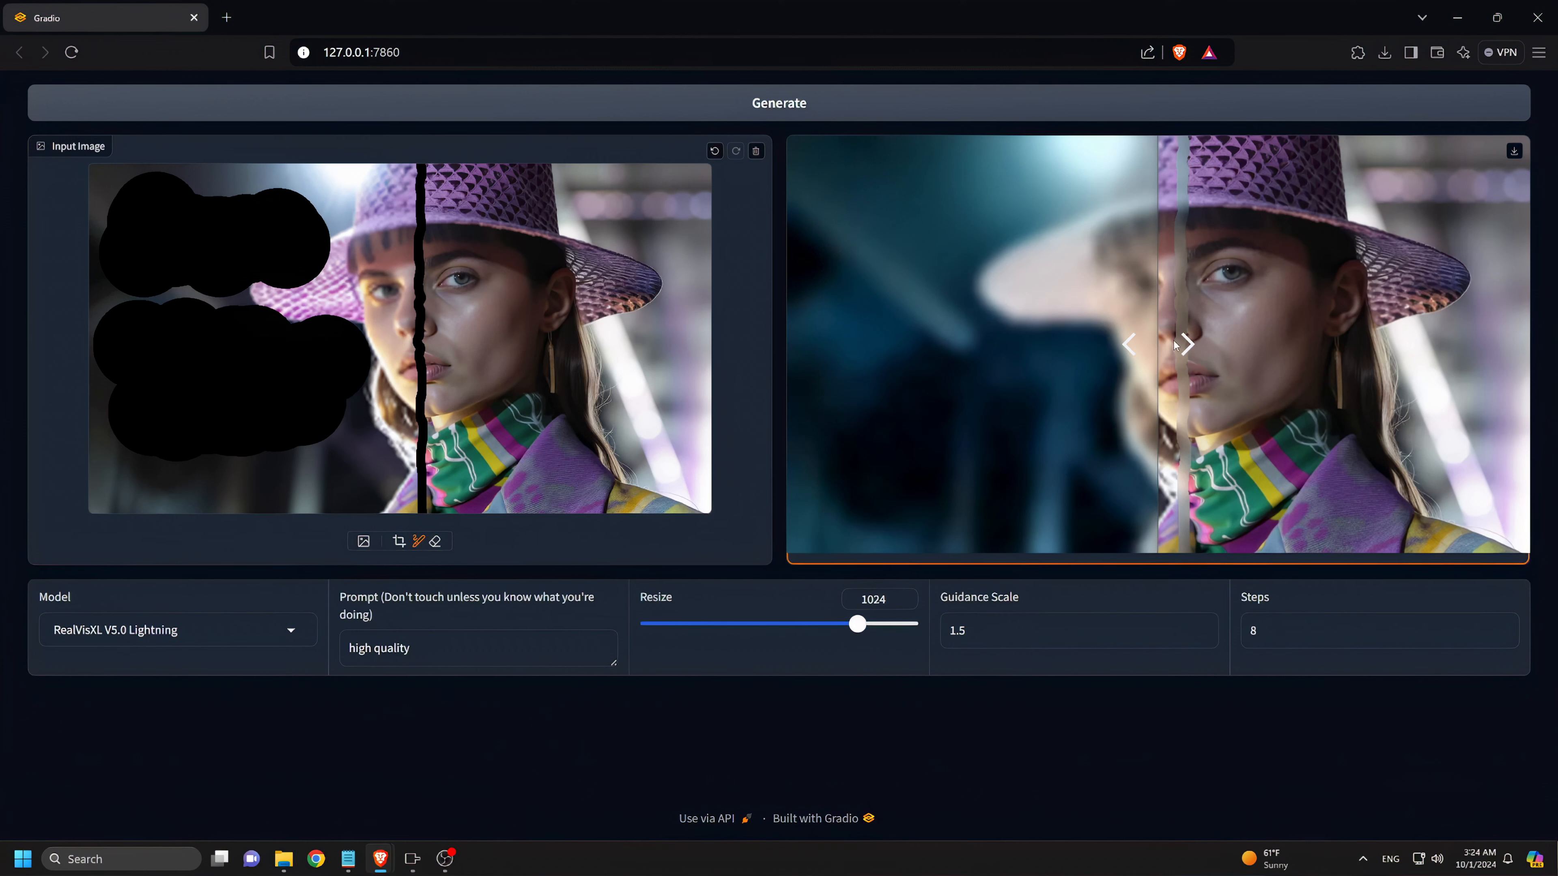
left_click_drag(1175, 345, 759, 366)
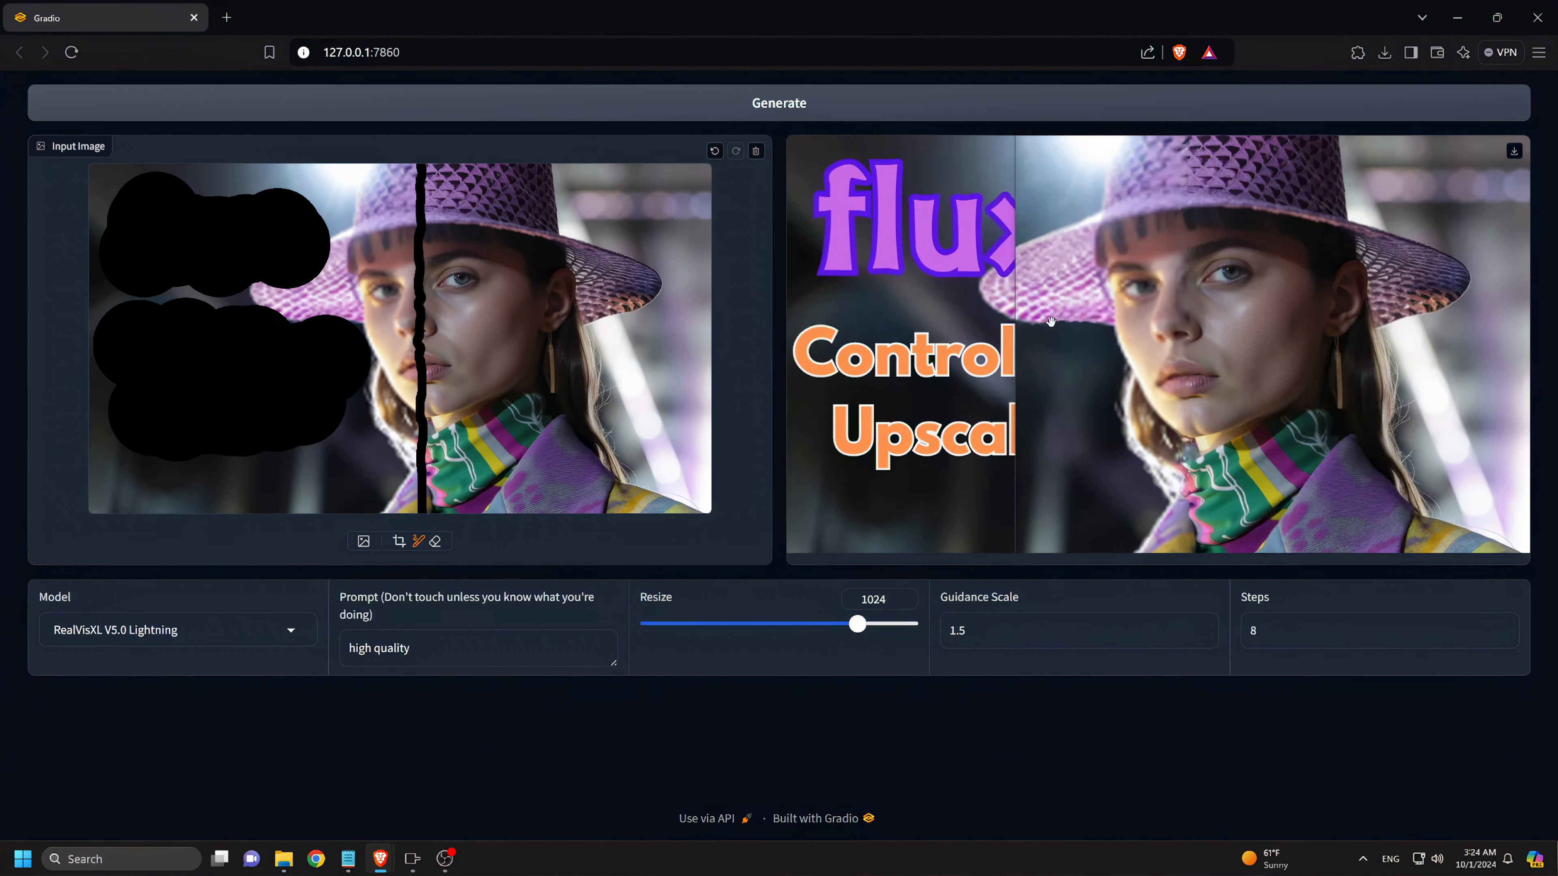
left_click_drag(789, 331, 751, 308)
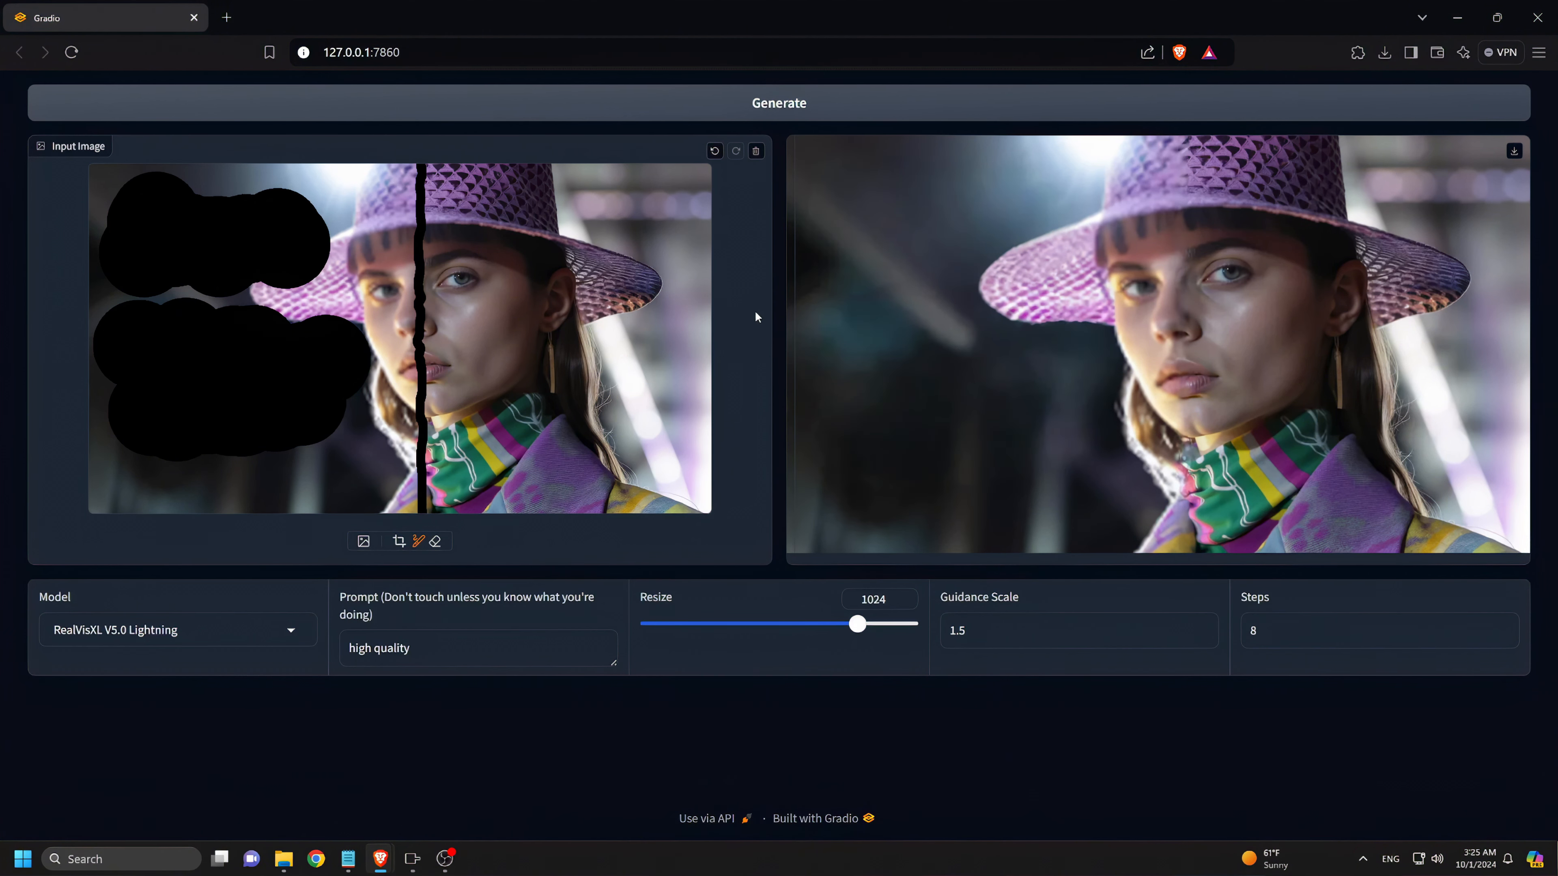
mouse_move(791, 314)
left_mouse_down()
mouse_move(1198, 316)
mouse_move(800, 316)
mouse_move(774, 300)
left_mouse_up()
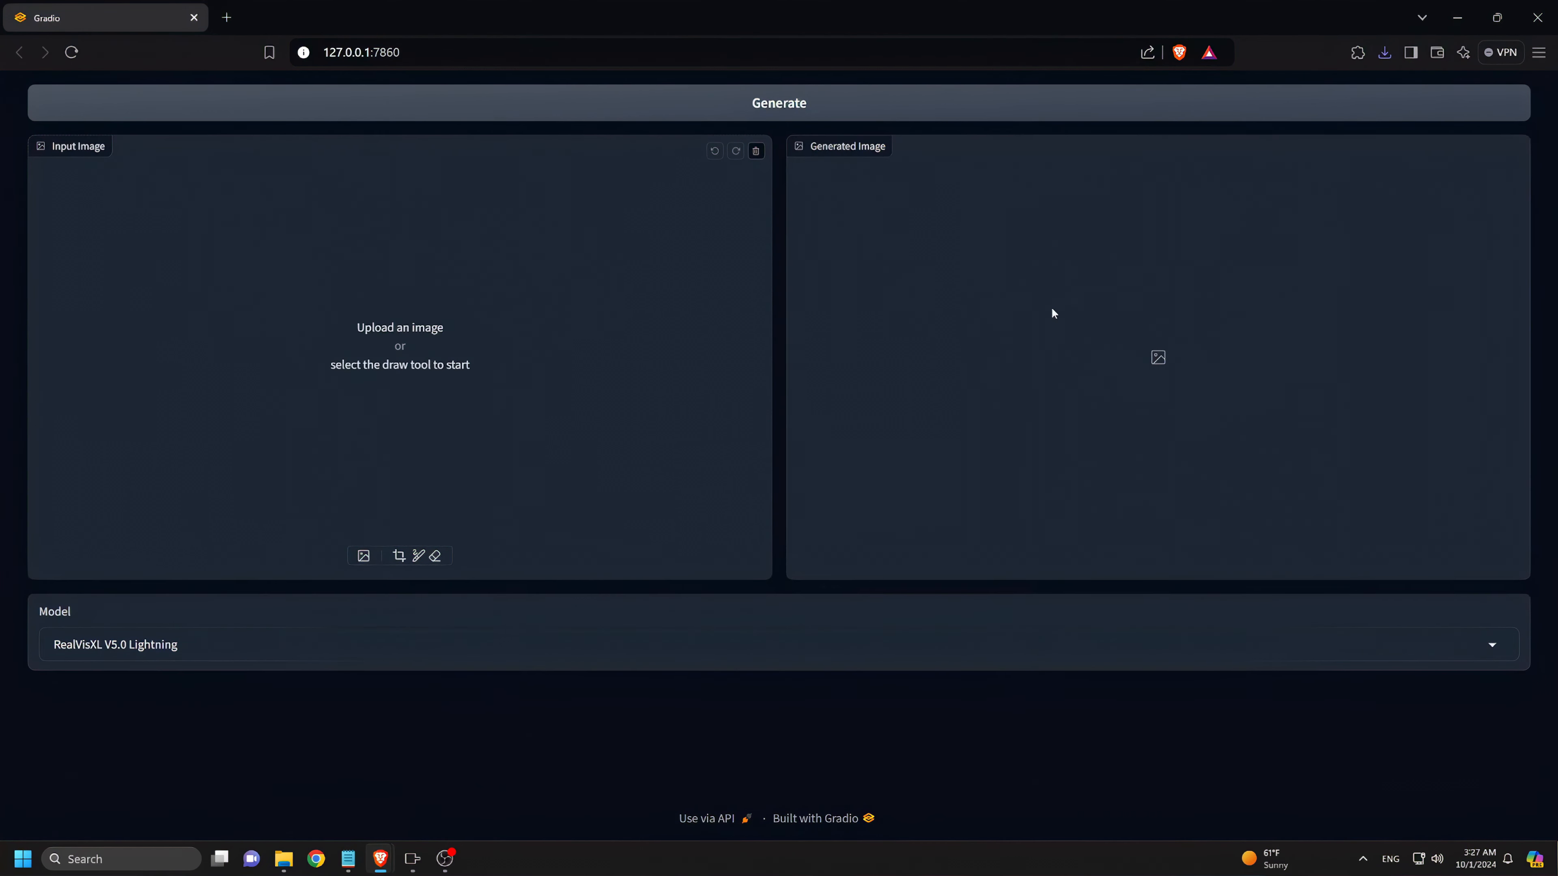
Load the Vogue magazine cover from Downloads as the input image and look over the whole cover
left_click(492, 309)
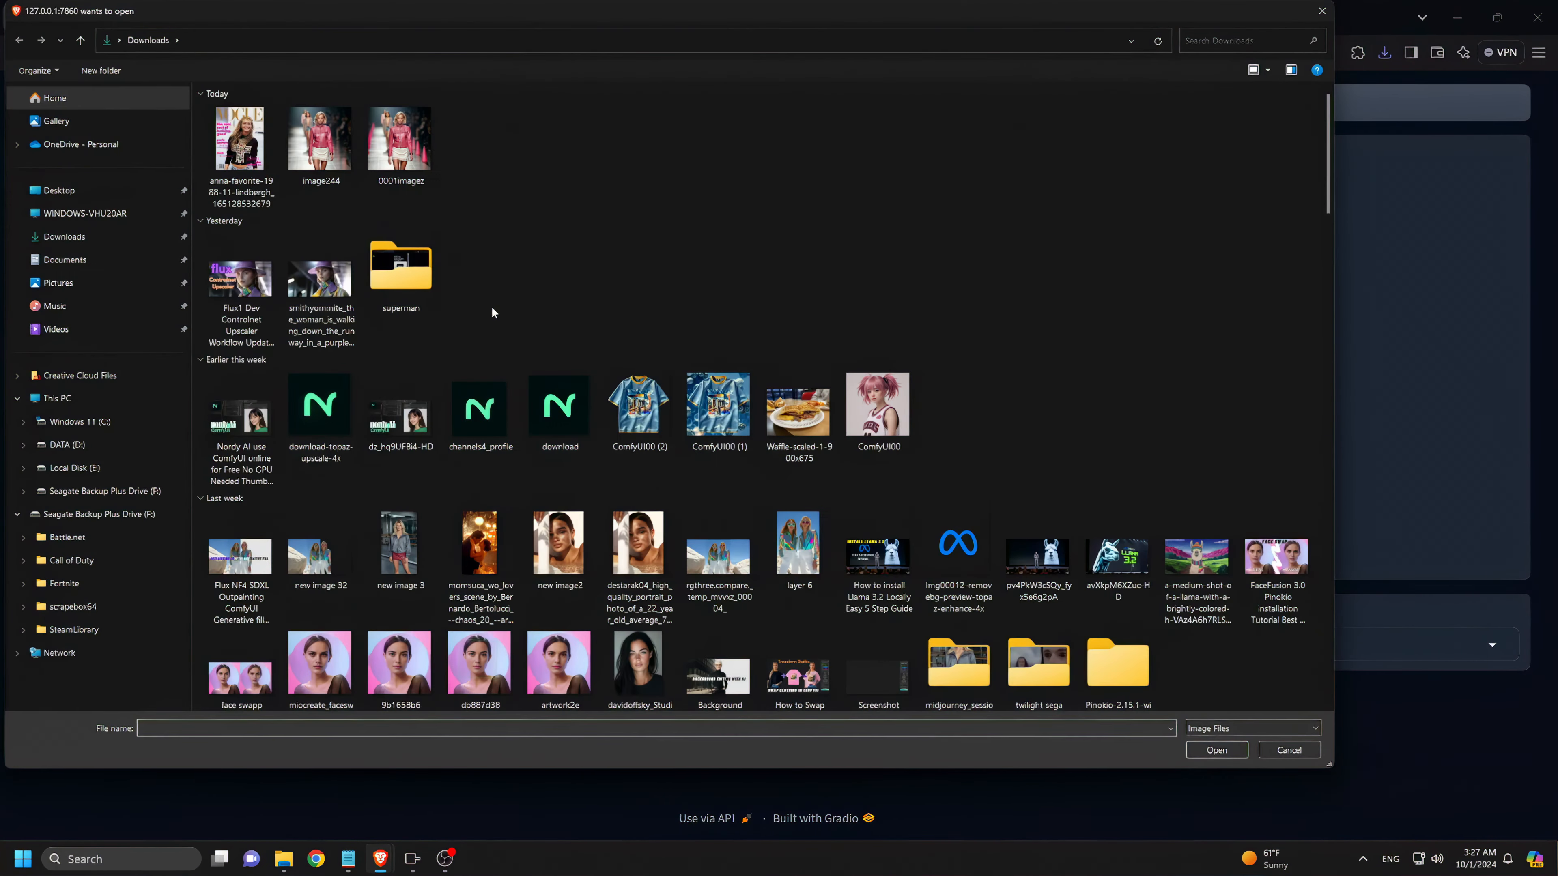
double_click(223, 125)
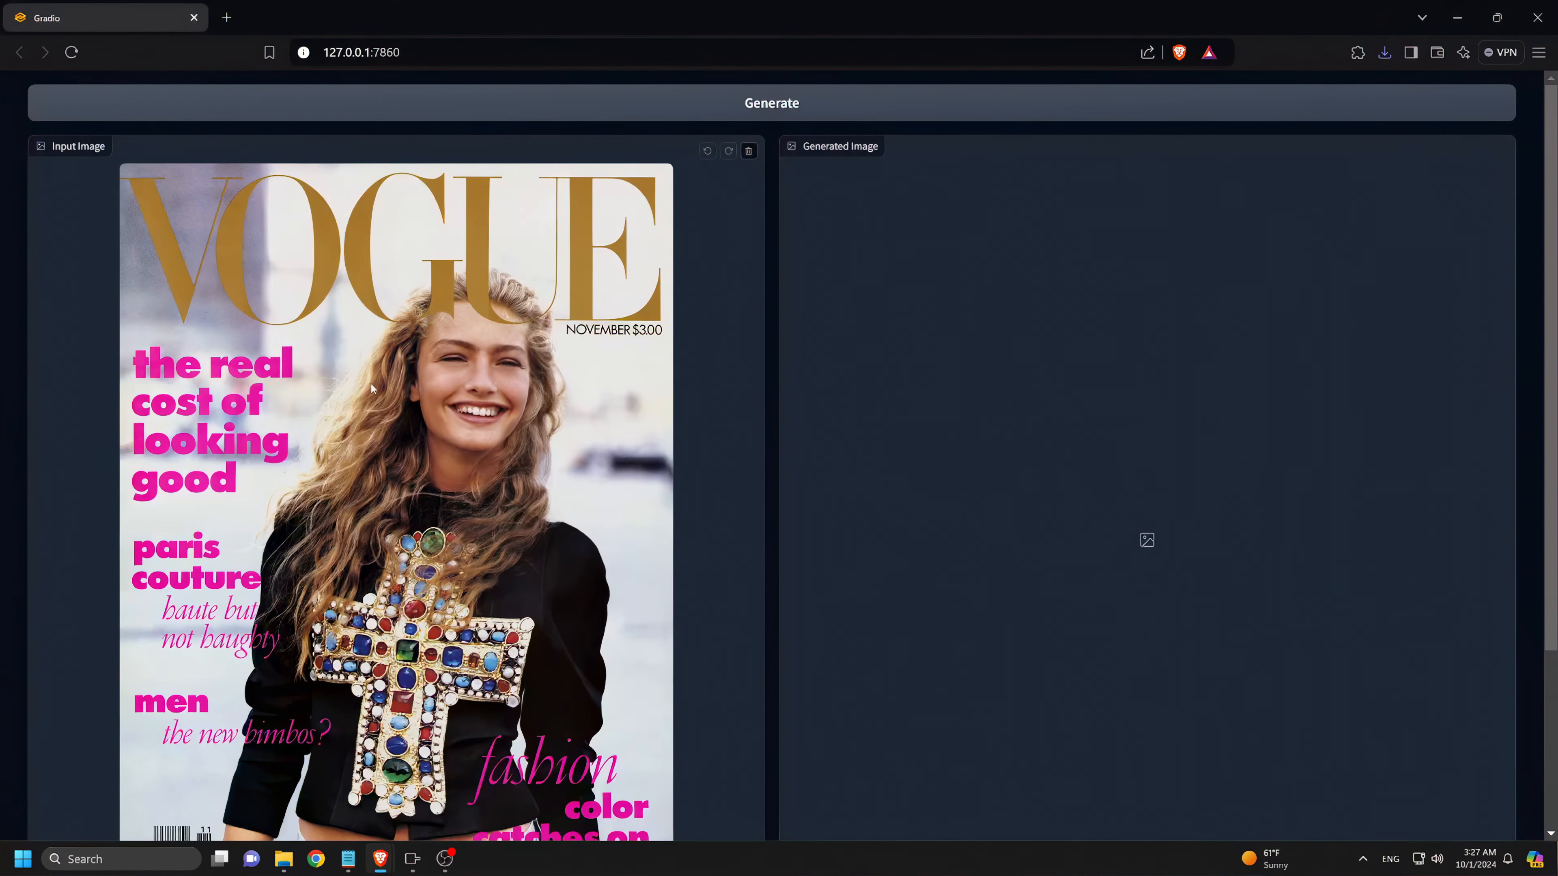
scroll(380, 405, "down", 5)
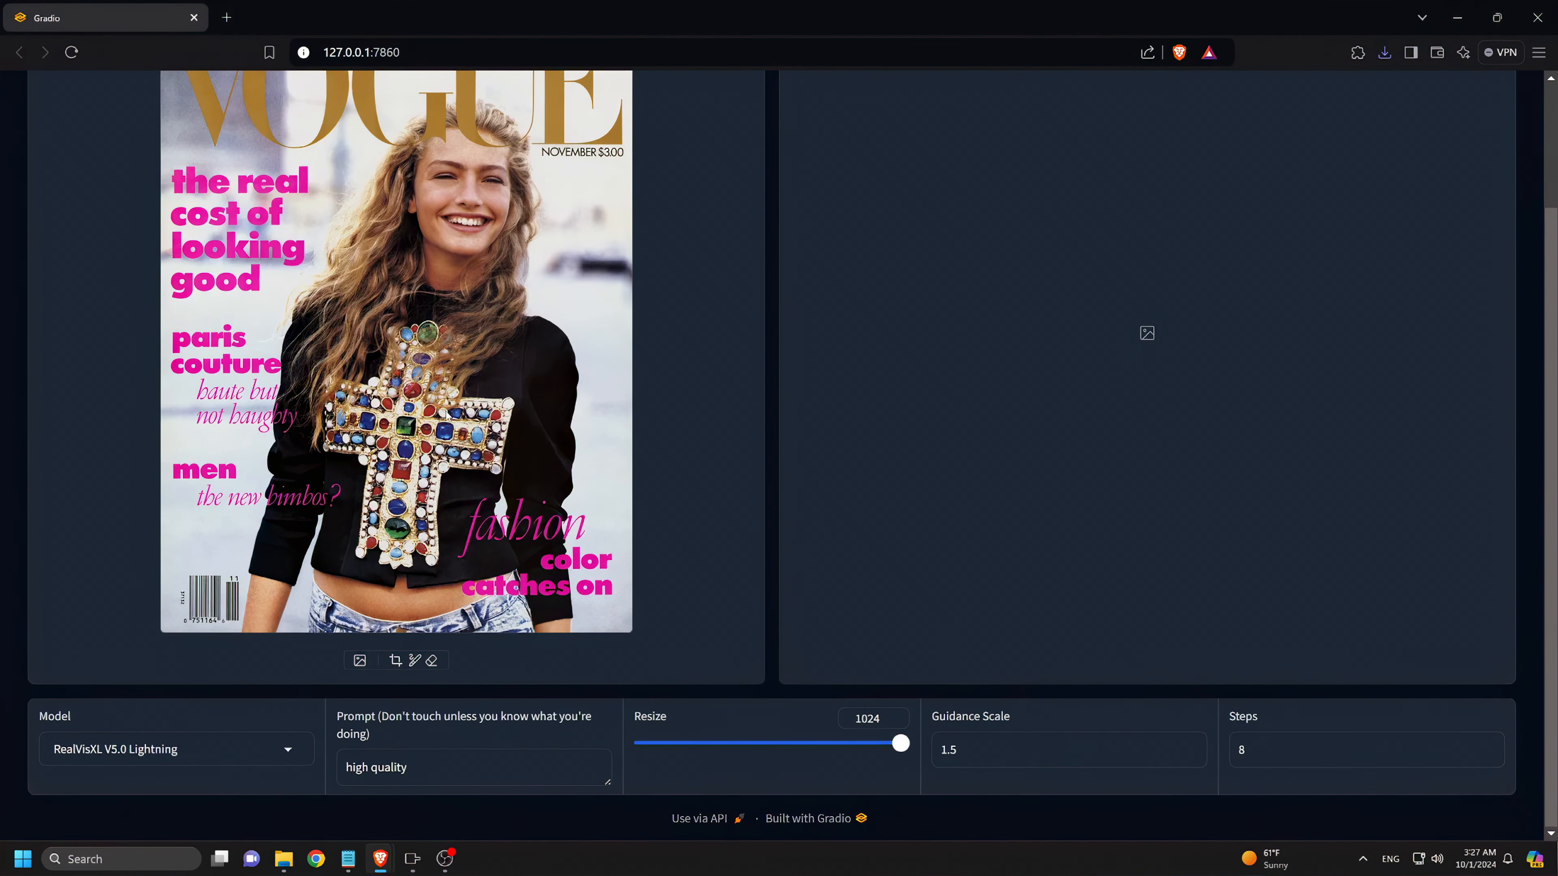
scroll(449, 411, "up", 3)
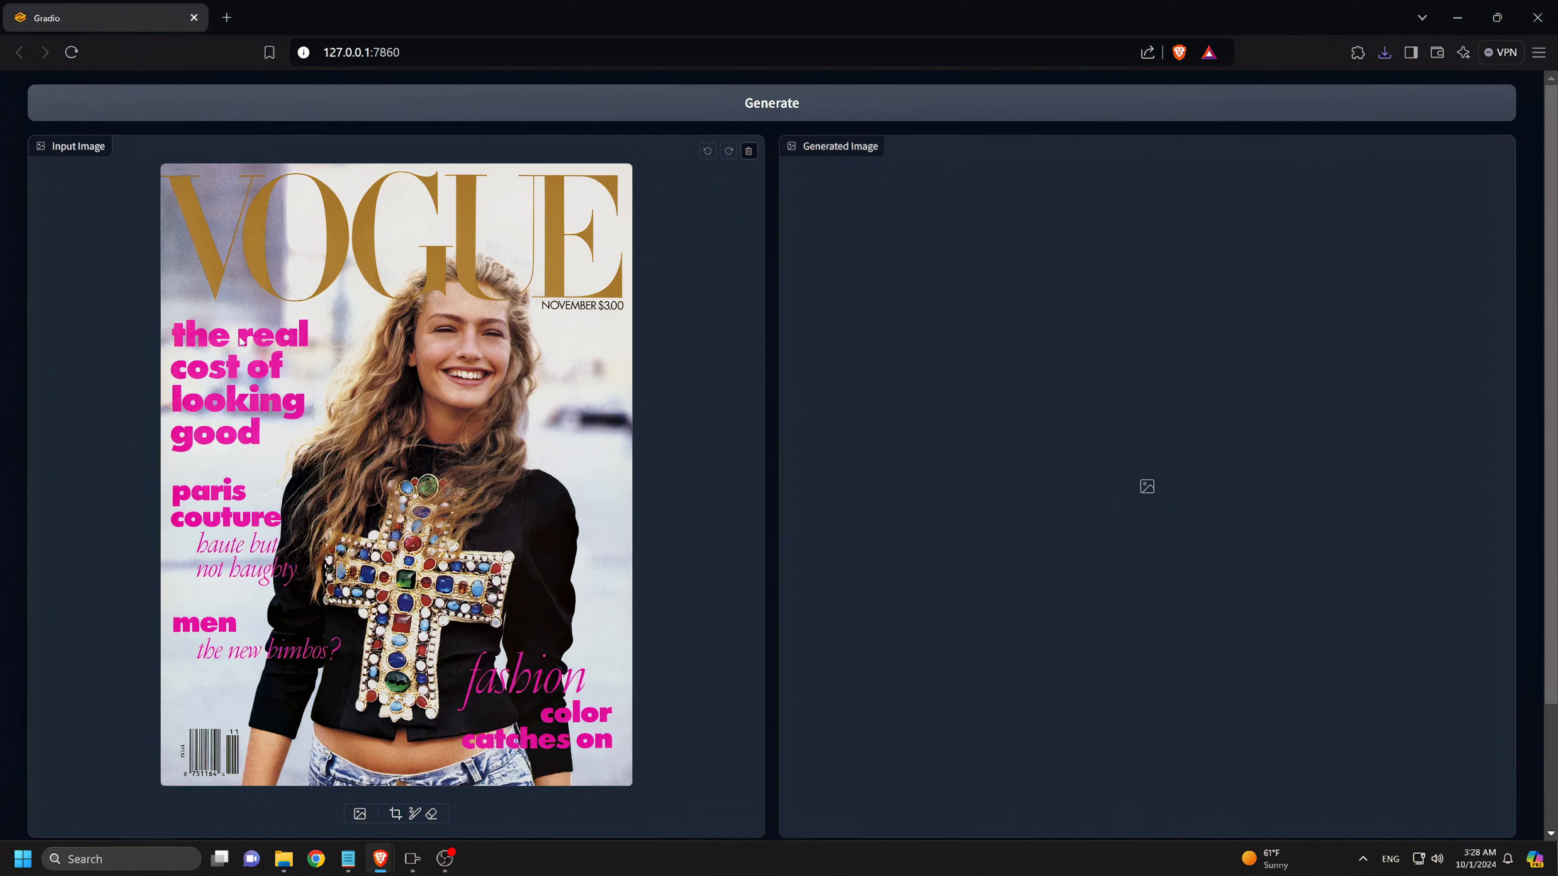
Mask the Vogue masthead, all headline text and the barcode on the cover, then generate the fill
left_click(414, 813)
mouse_move(484, 687)
left_mouse_down()
mouse_move(472, 669)
mouse_move(571, 675)
mouse_move(485, 745)
mouse_move(613, 743)
left_mouse_up()
mouse_move(344, 644)
left_mouse_down()
mouse_move(325, 663)
mouse_move(276, 589)
mouse_move(245, 520)
mouse_move(269, 491)
mouse_move(184, 398)
mouse_move(295, 353)
mouse_move(208, 285)
mouse_move(208, 257)
mouse_move(246, 184)
mouse_move(337, 283)
mouse_move(423, 190)
left_mouse_up()
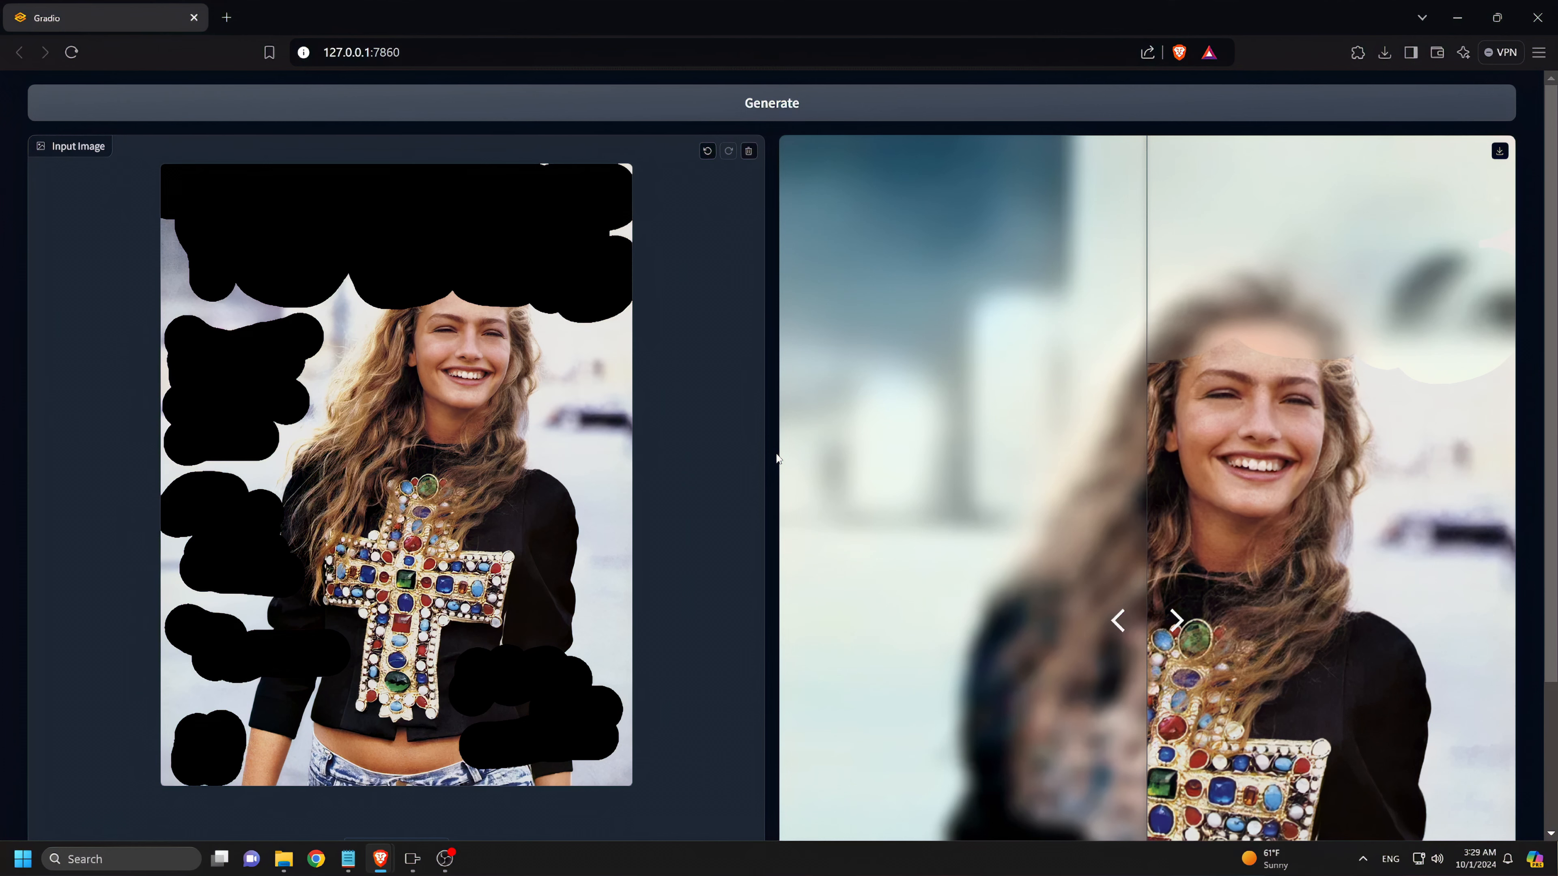
Compare the generated cover with the original across its full height, then save the result to Downloads as image (1)
left_click_drag(1122, 594, 785, 589)
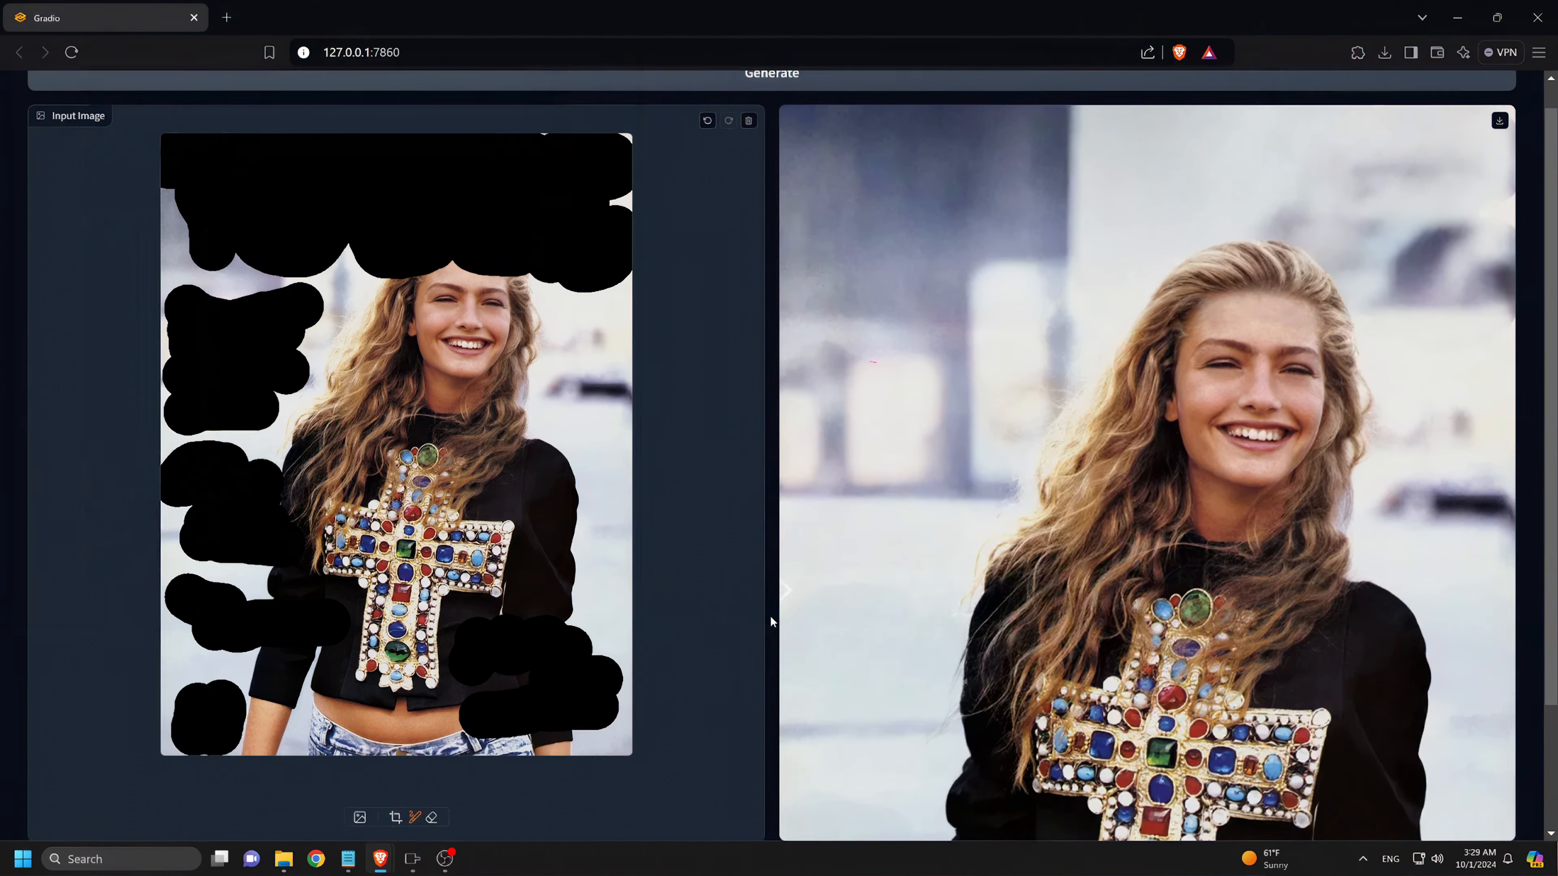
scroll(1129, 532, "down", 2)
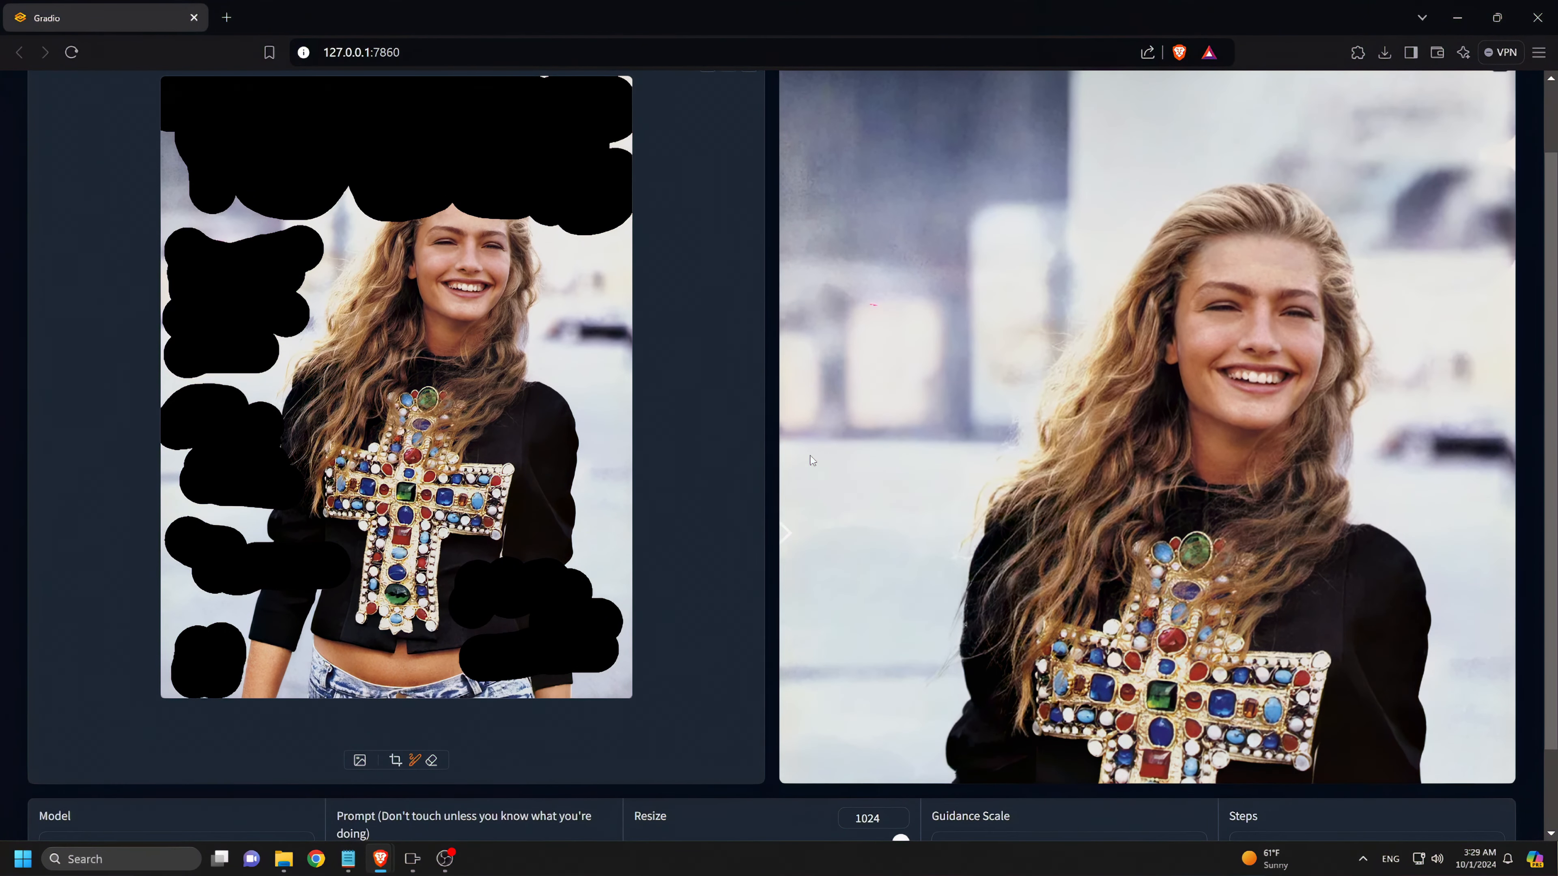
left_click_drag(812, 460, 789, 516)
scroll(1182, 455, "down", 1)
scroll(1183, 467, "up", 3)
scroll(1149, 580, "down", 3)
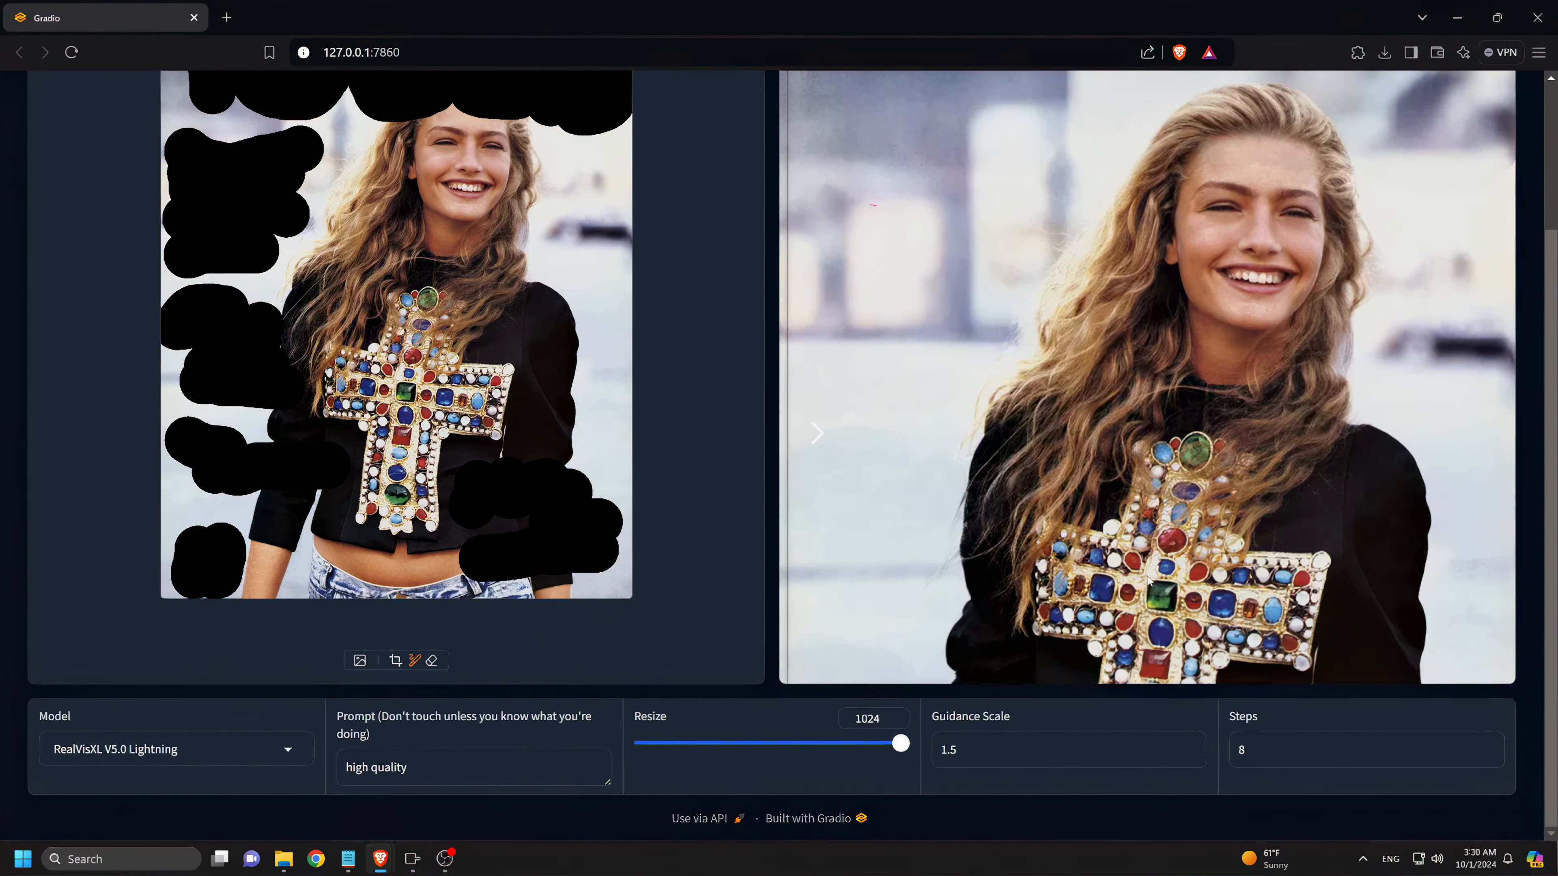
scroll(1360, 424, "up", 3)
left_click(1499, 138)
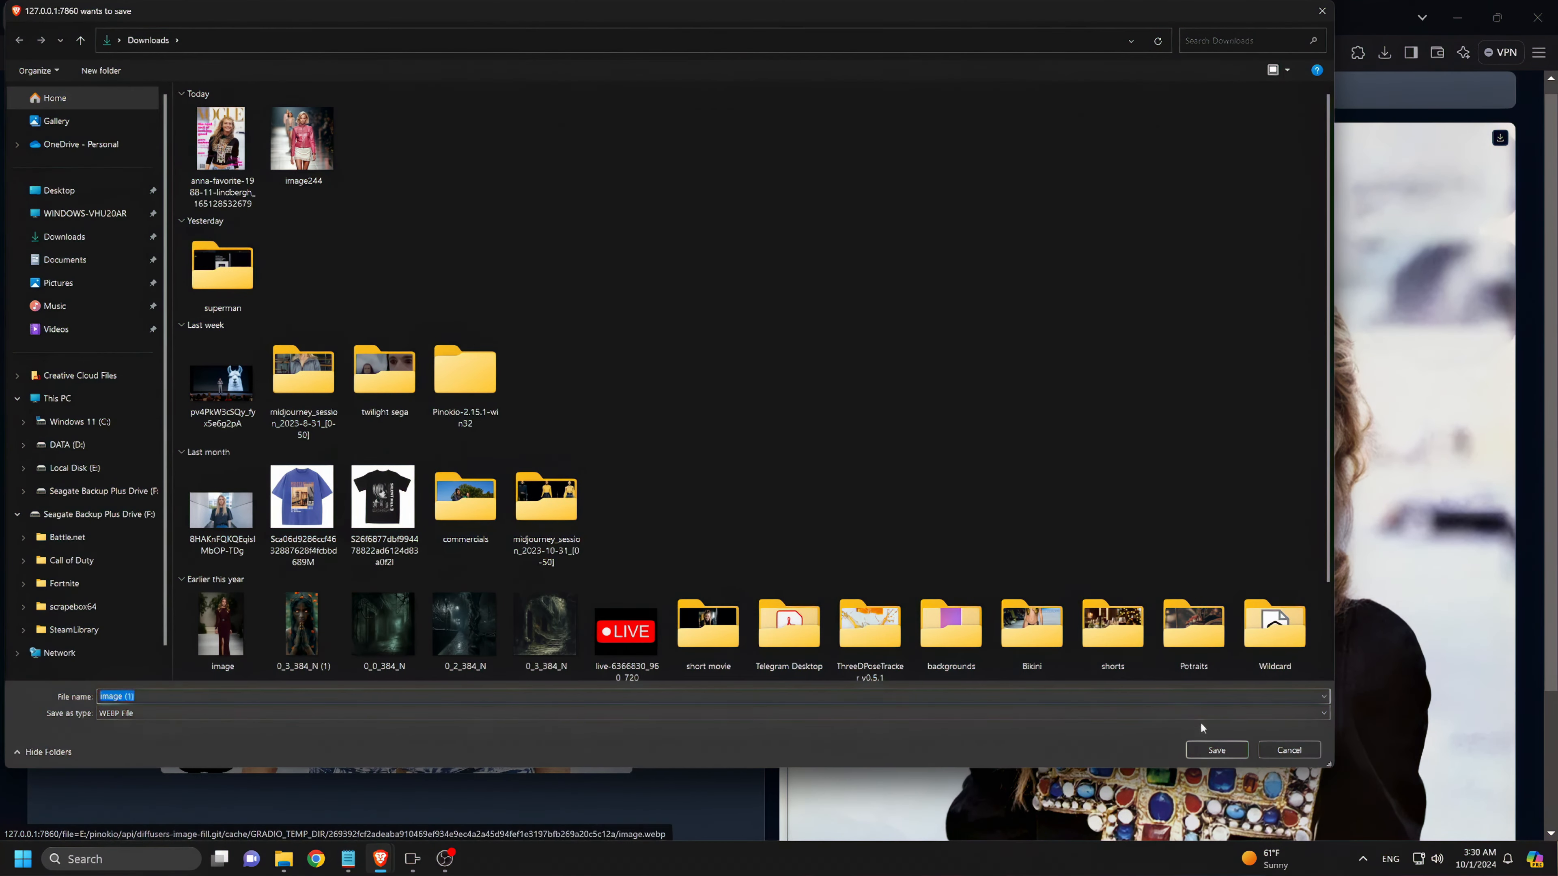
left_click(1216, 750)
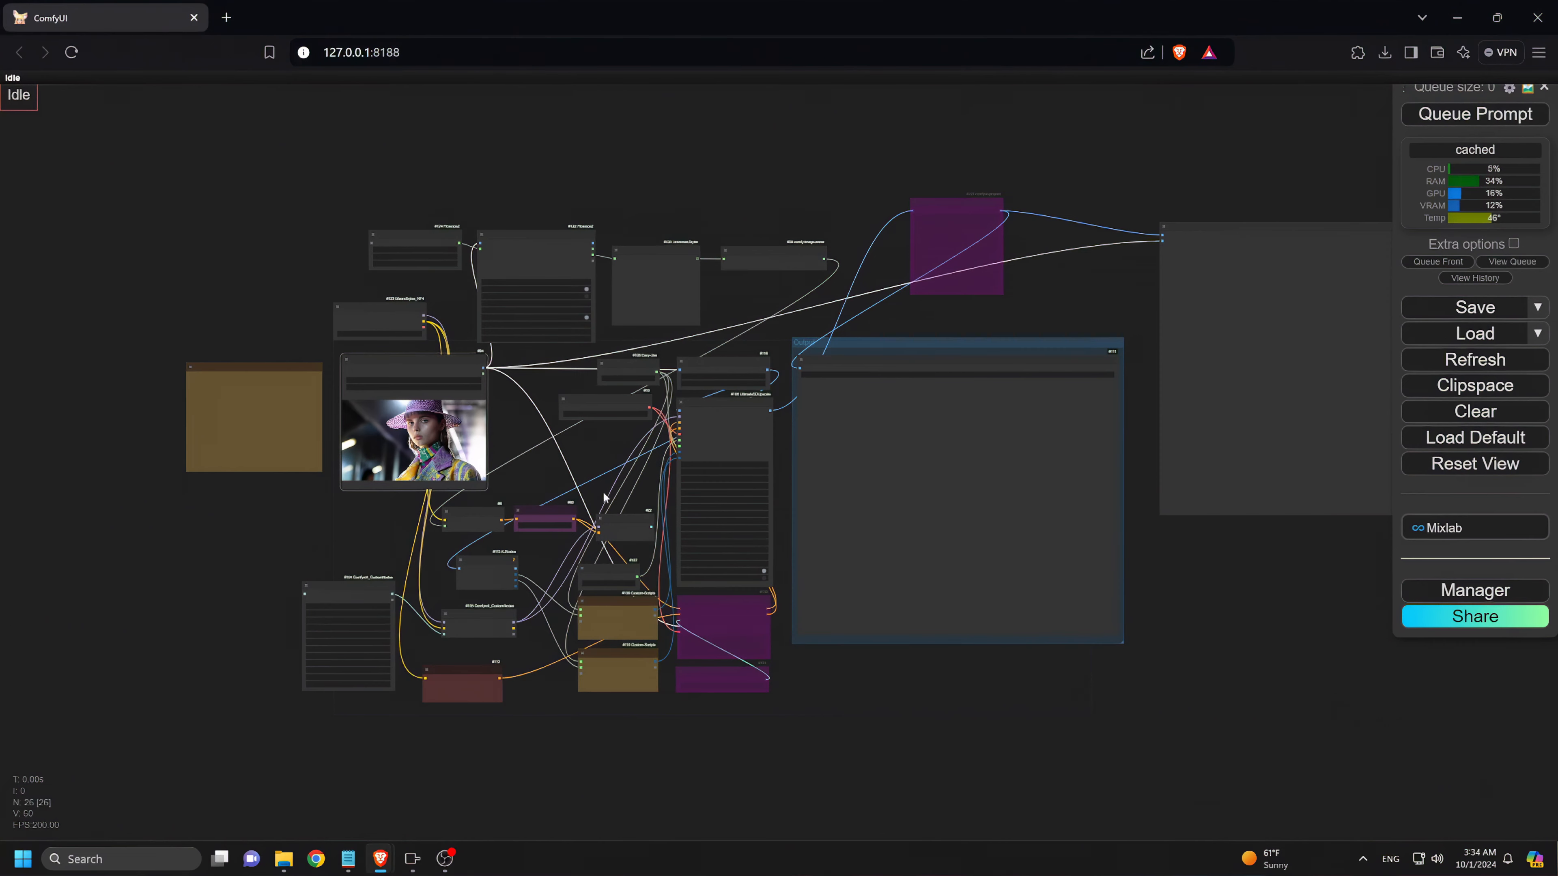
In ComfyUI, load image (1) into the upscaler workflow's Load Image node and queue the prompt
scroll(801, 503, "up", 5)
left_click_drag(479, 441, 727, 507)
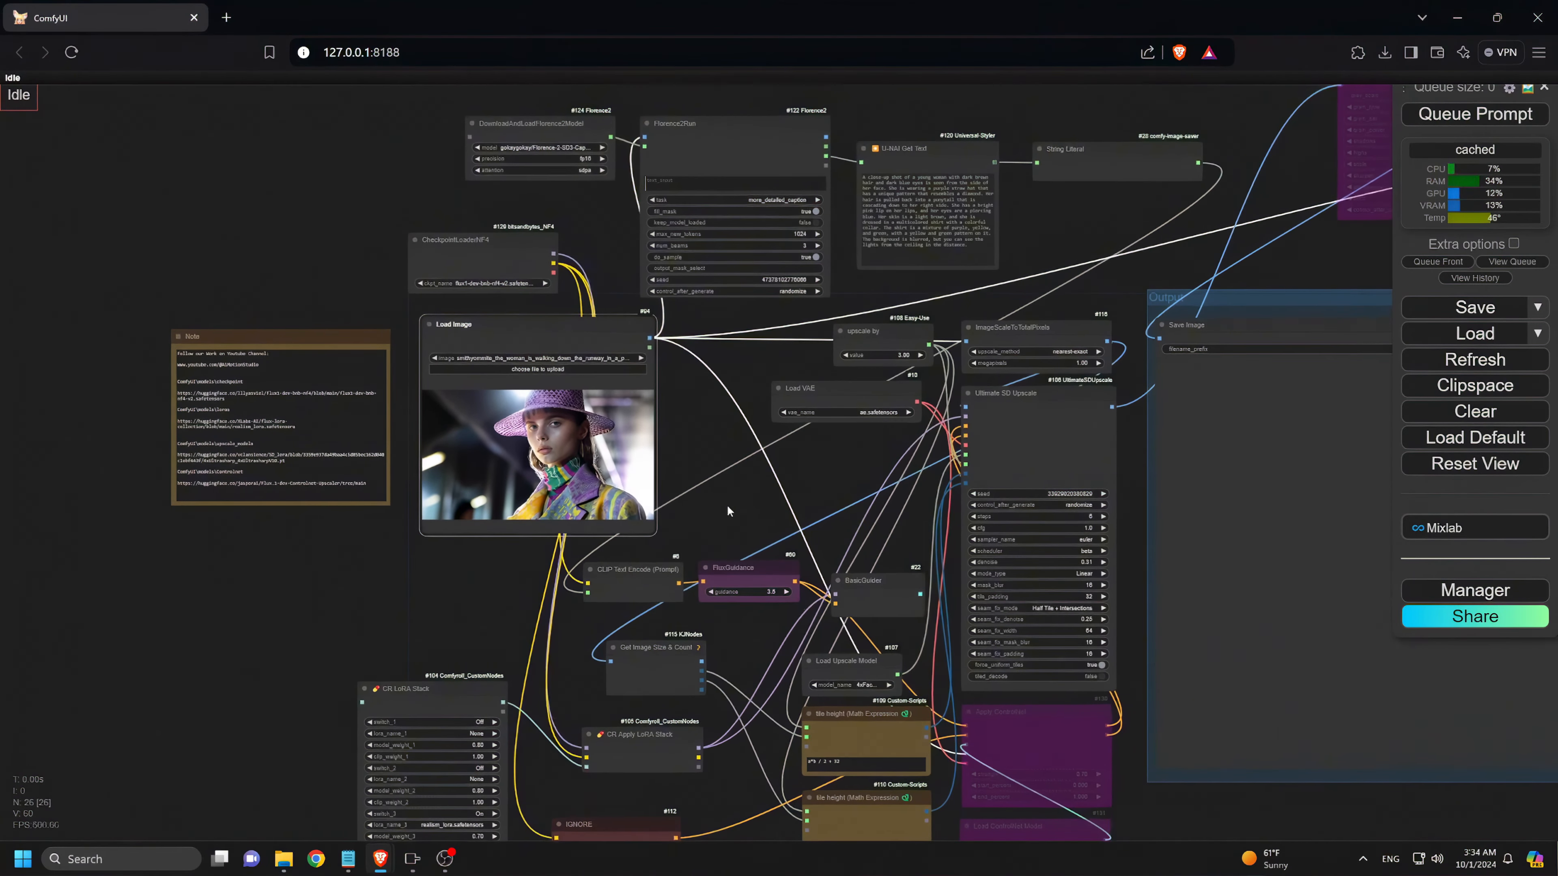
left_click(532, 372)
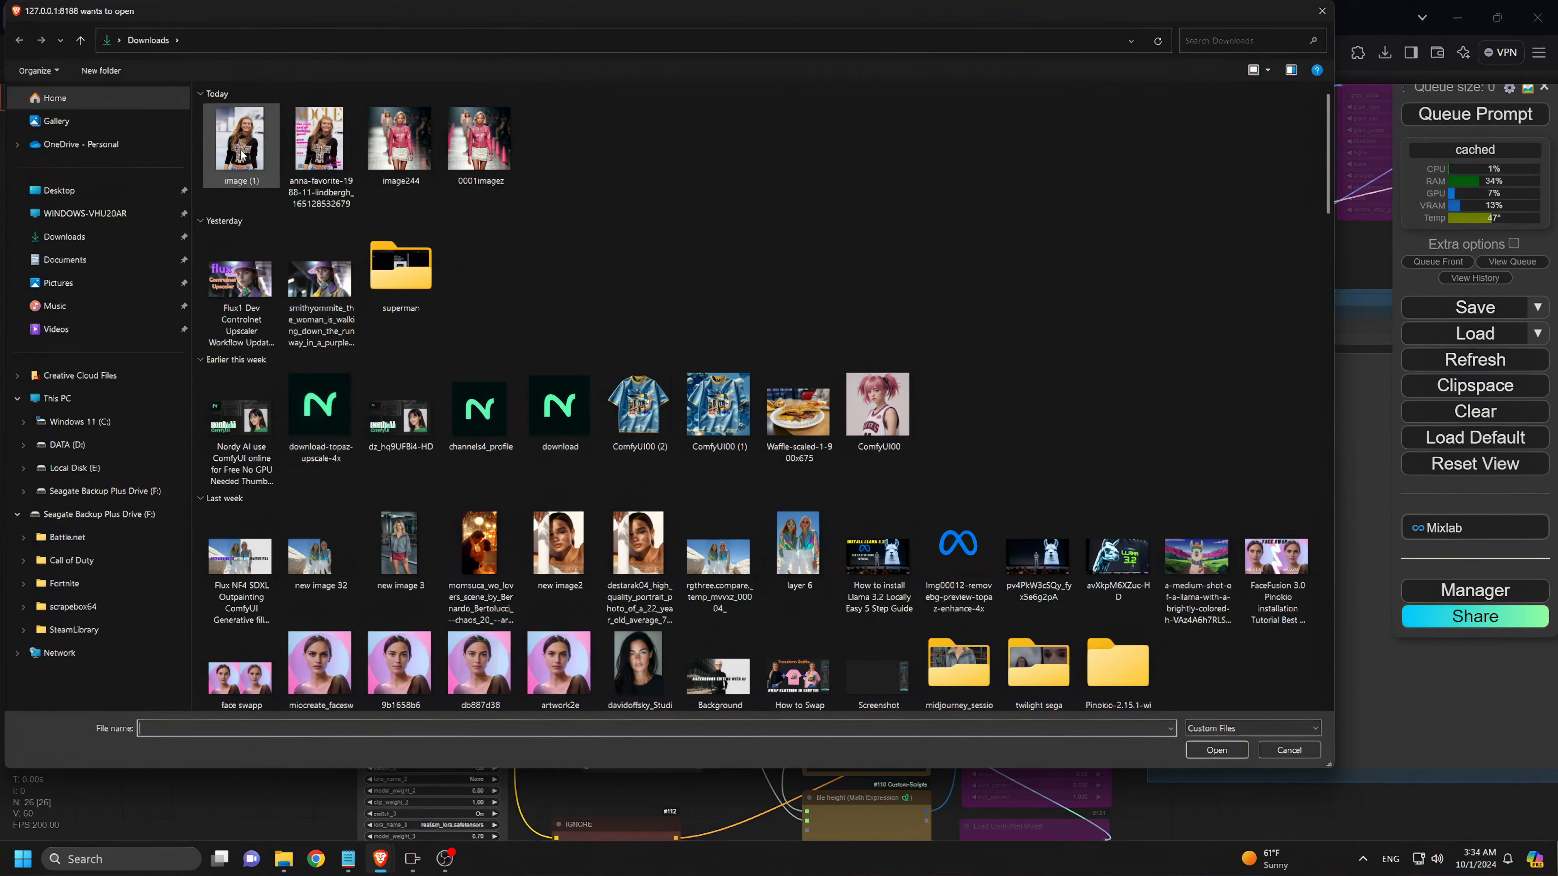
double_click(240, 144)
left_click(1464, 125)
left_click_drag(1213, 202, 946, 324)
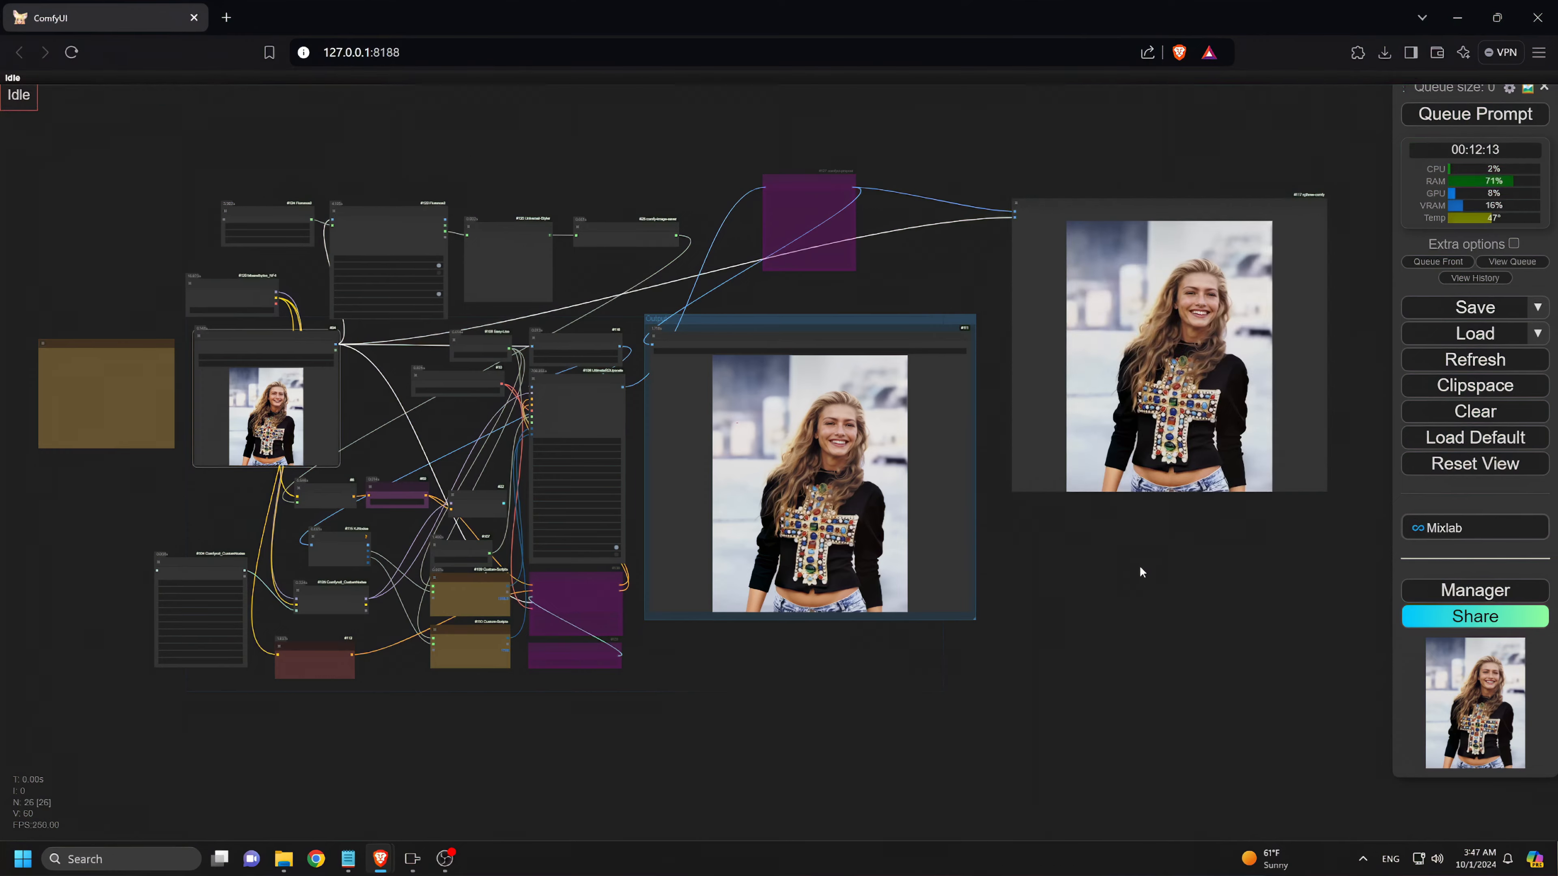
Examine the upscaled portrait against its input in the Image Comparer node, checking the background, hair and face up close
left_click_drag(1139, 565, 918, 630)
scroll(918, 630, "up", 6)
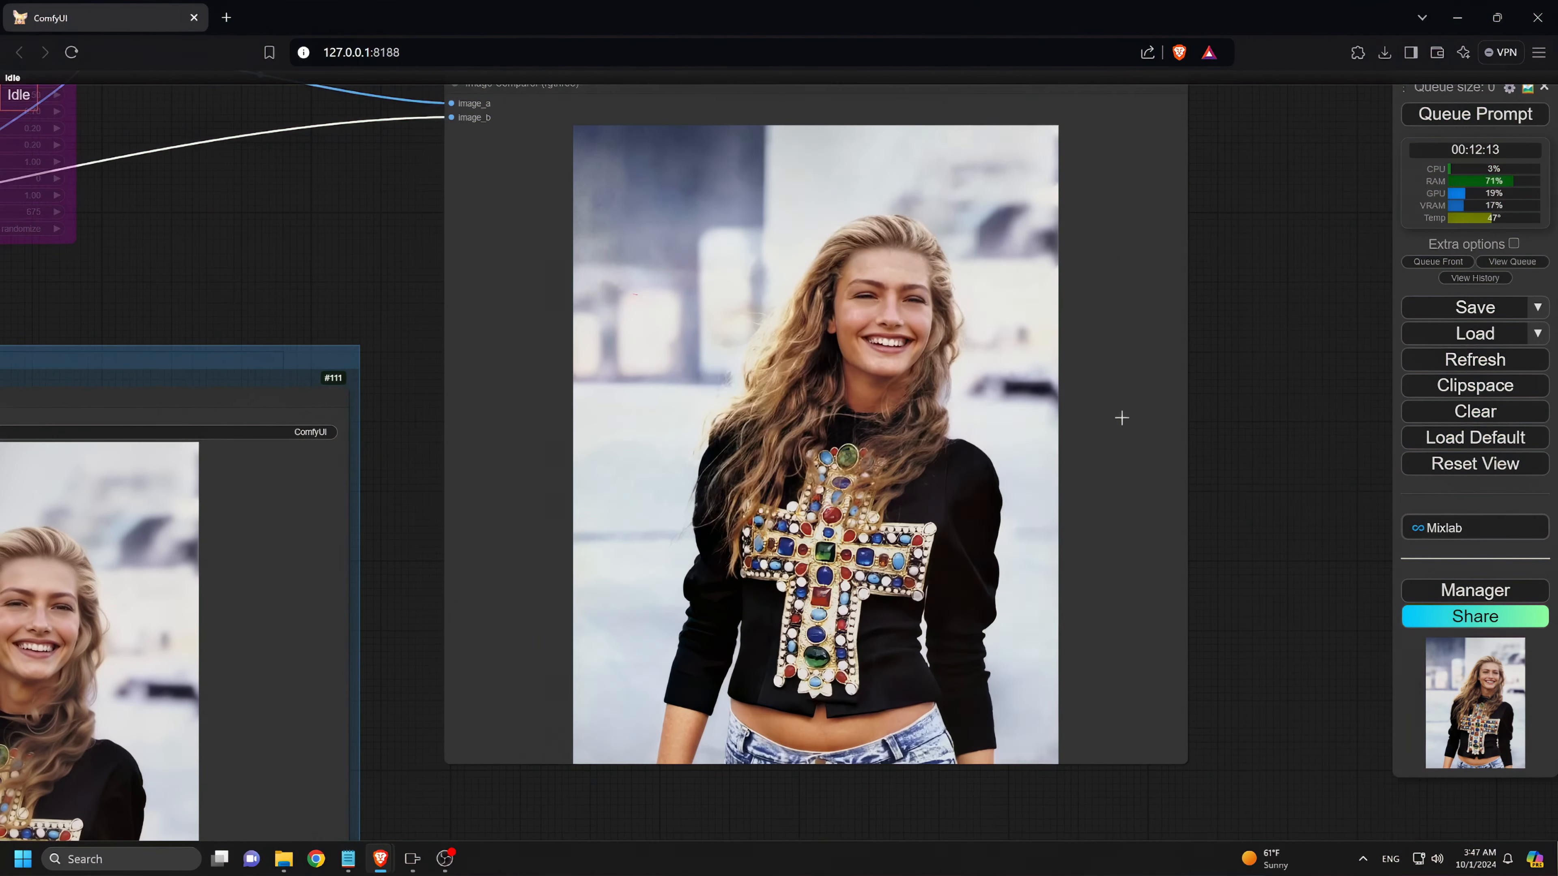
scroll(739, 309, "up", 5)
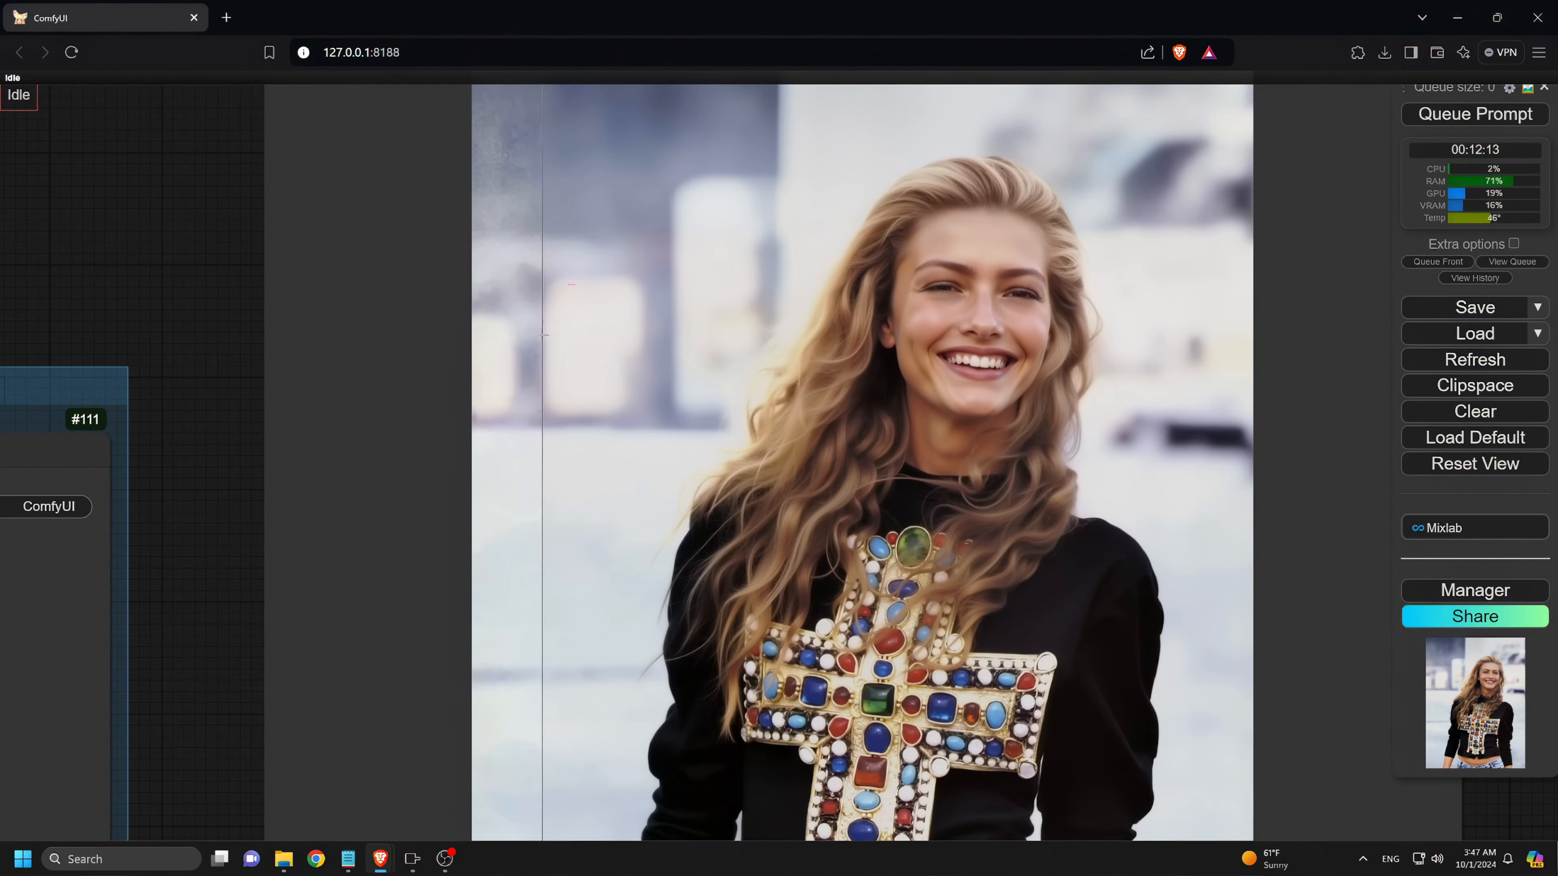
scroll(531, 390, "down", 6)
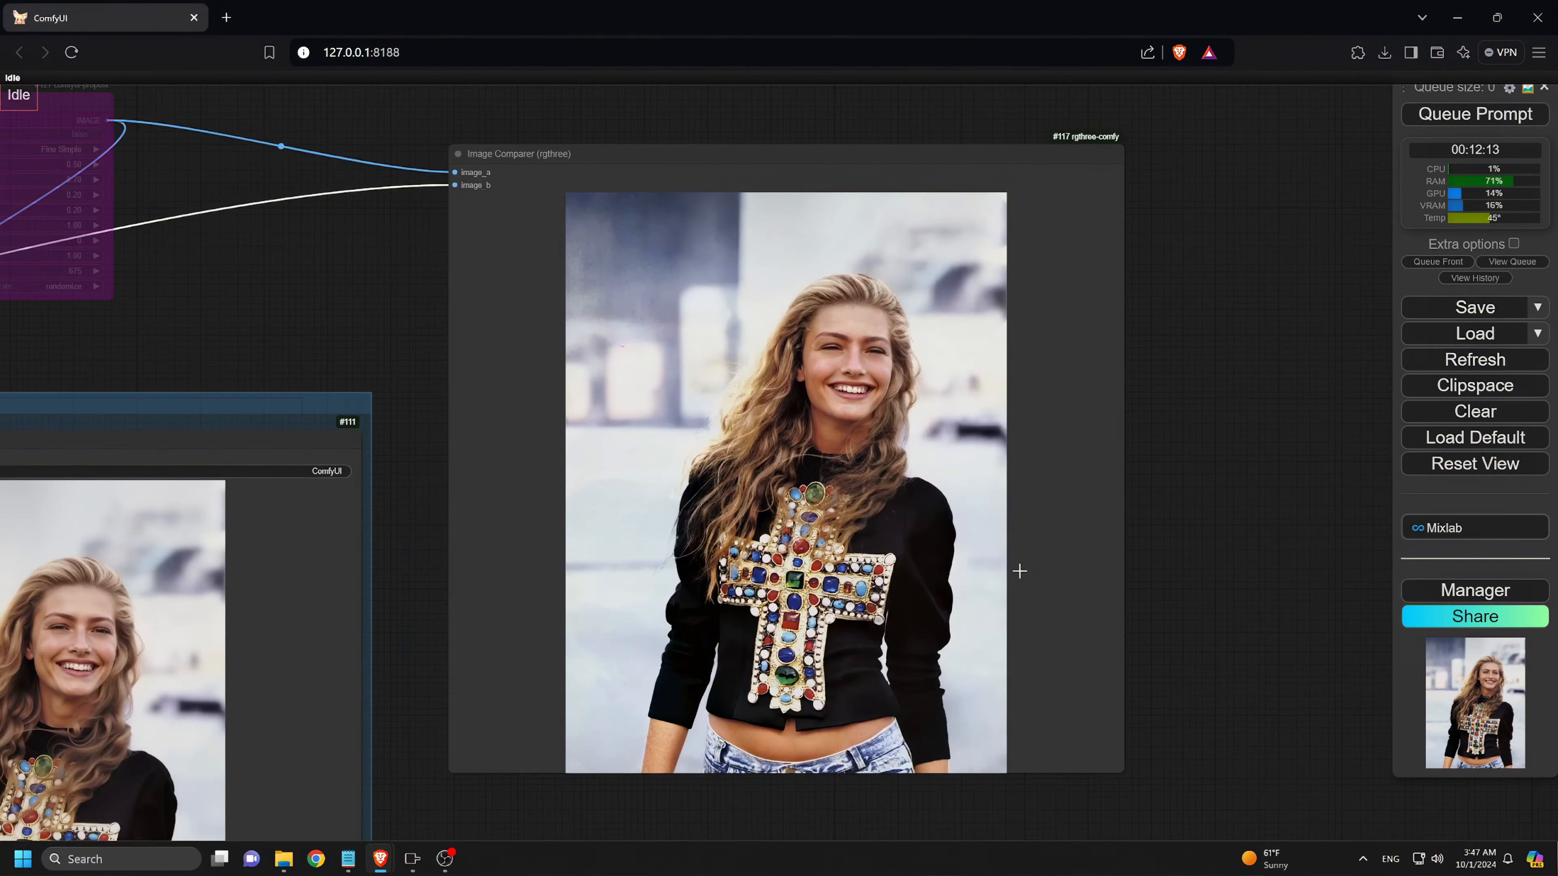
scroll(615, 525, "up", 2)
scroll(616, 451, "up", 4)
scroll(631, 269, "down", 5)
left_click_drag(611, 188, 616, 269)
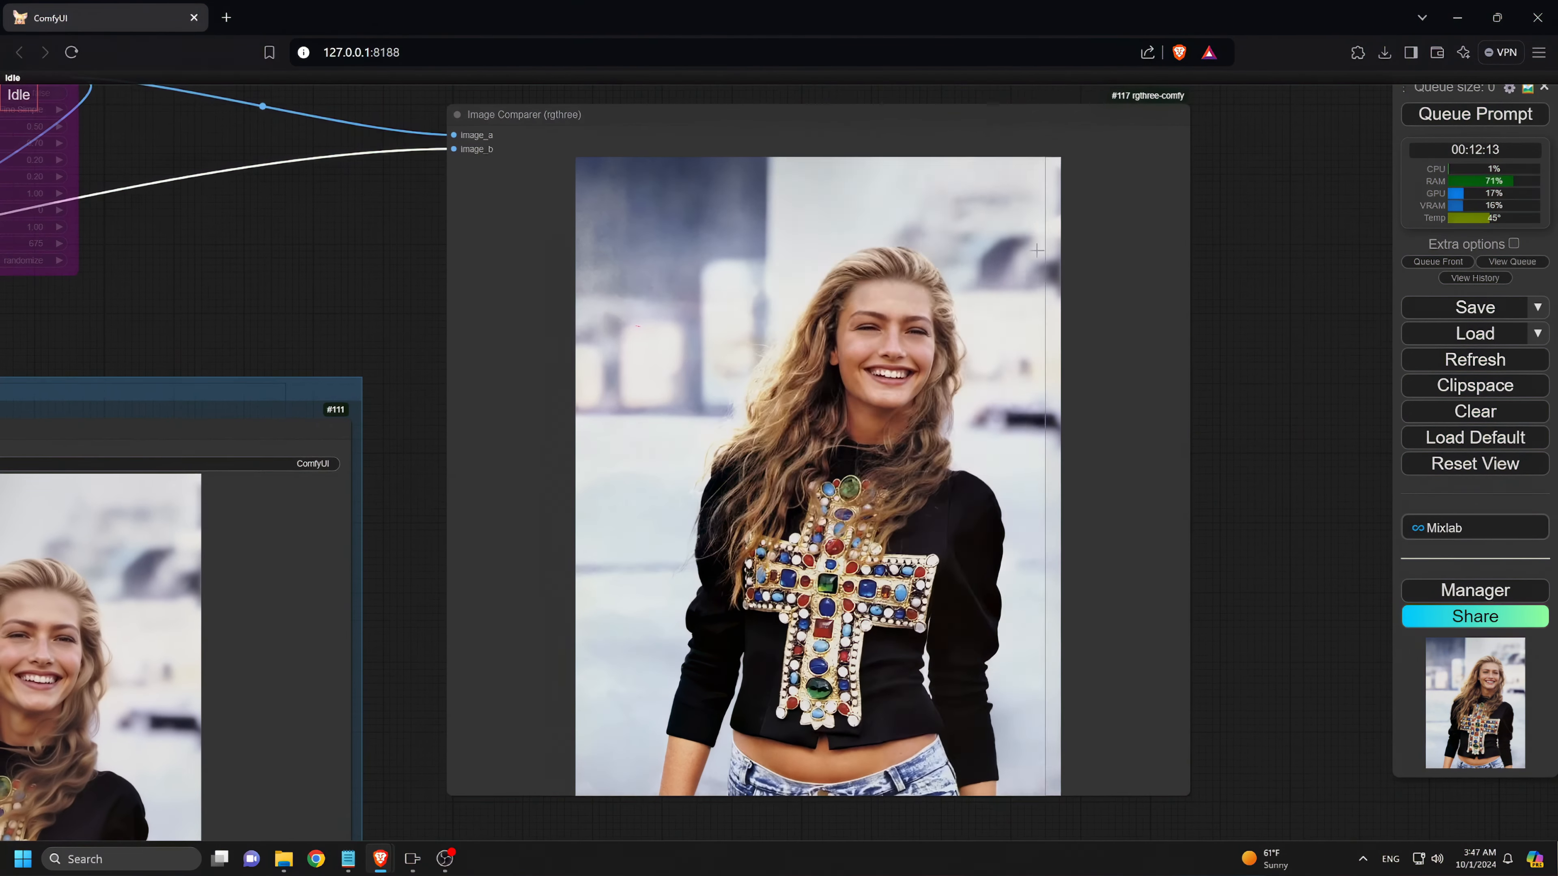
scroll(616, 269, "up", 3)
scroll(616, 268, "up", 3)
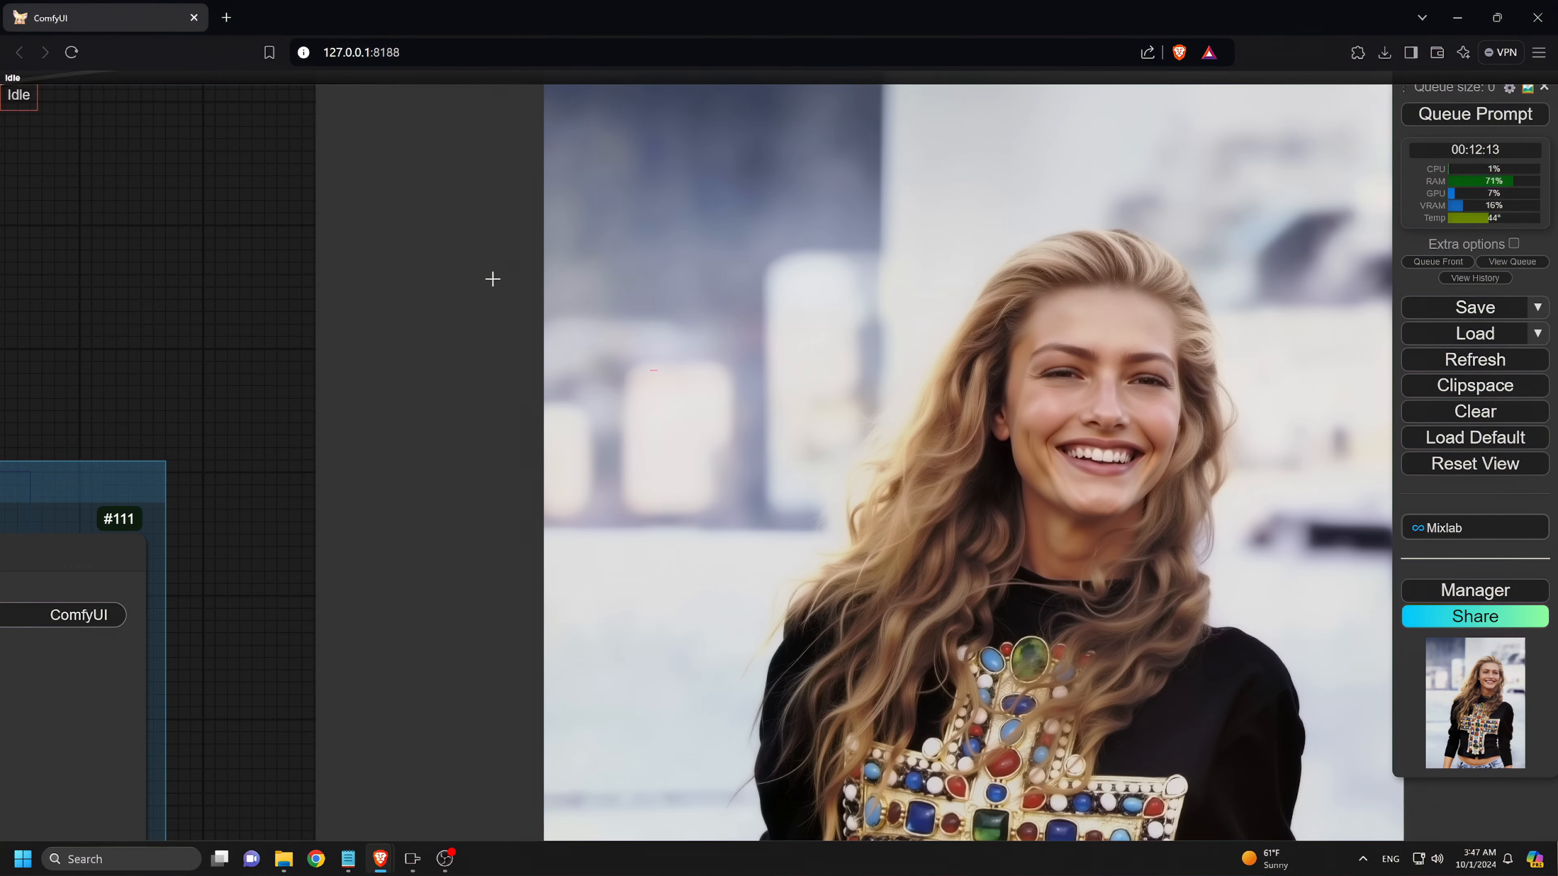
scroll(492, 279, "down", 2)
scroll(1012, 381, "up", 6)
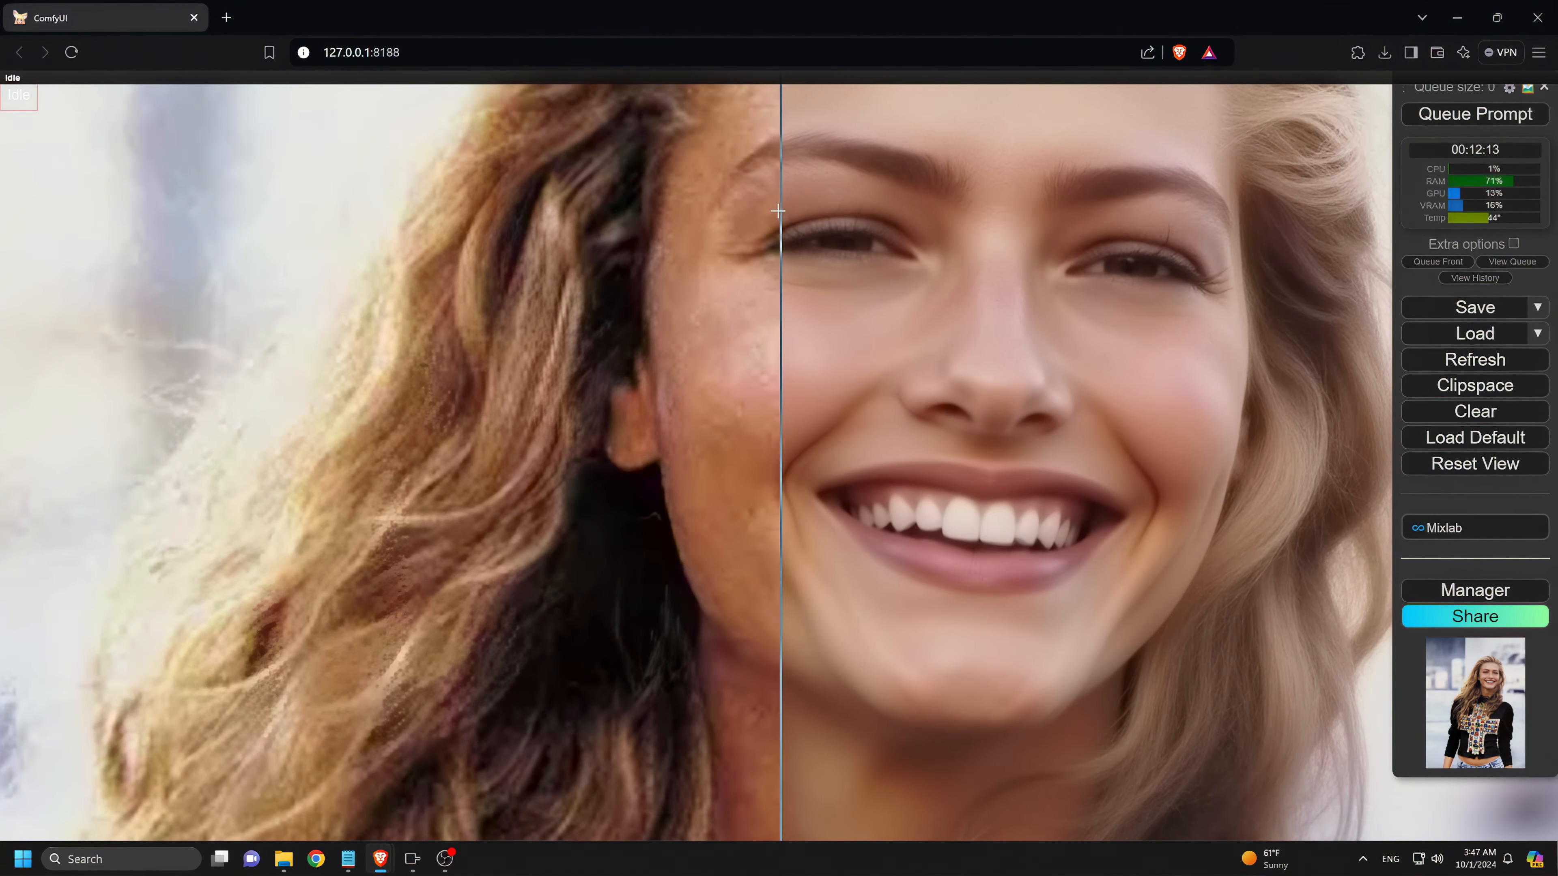
scroll(572, 243, "down", 2)
scroll(572, 243, "down", 4)
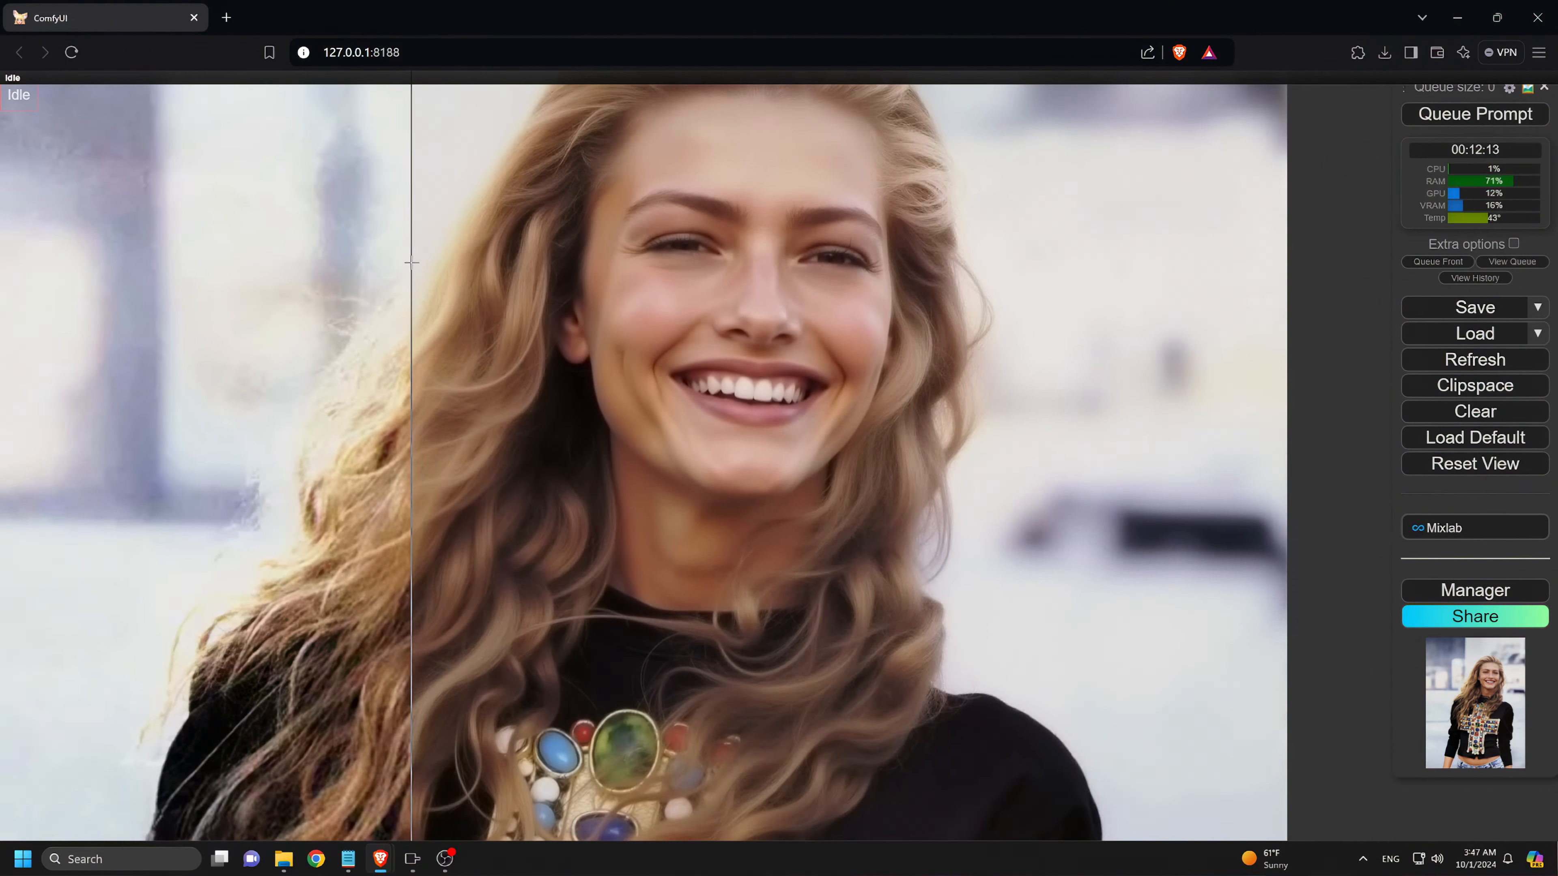
scroll(640, 429, "up", 6)
scroll(167, 614, "down", 5)
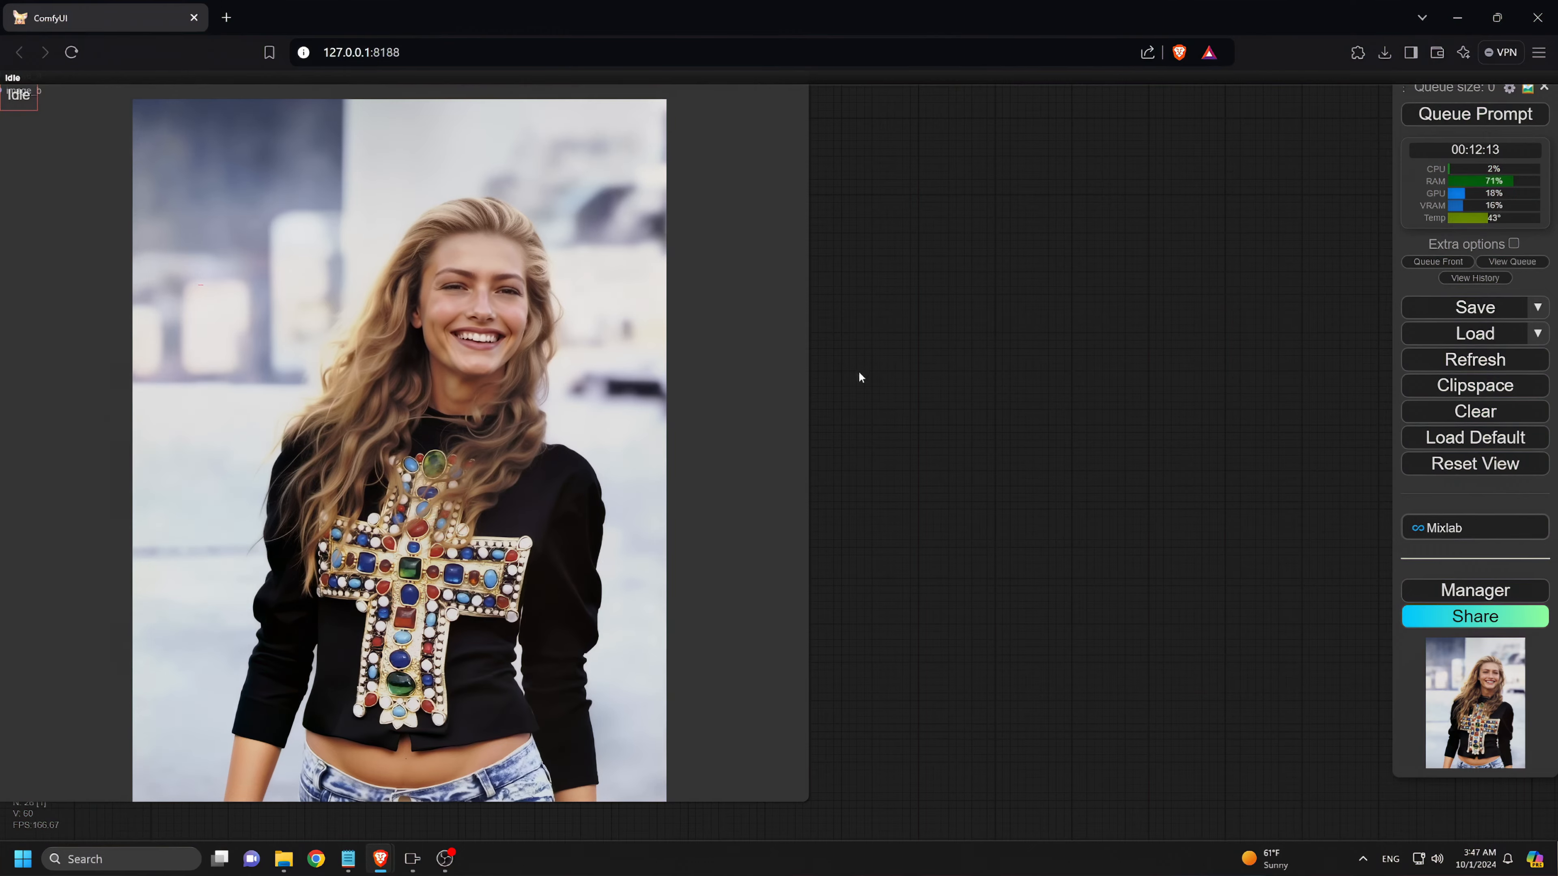
left_click_drag(862, 377, 1208, 411)
scroll(745, 299, "up", 10)
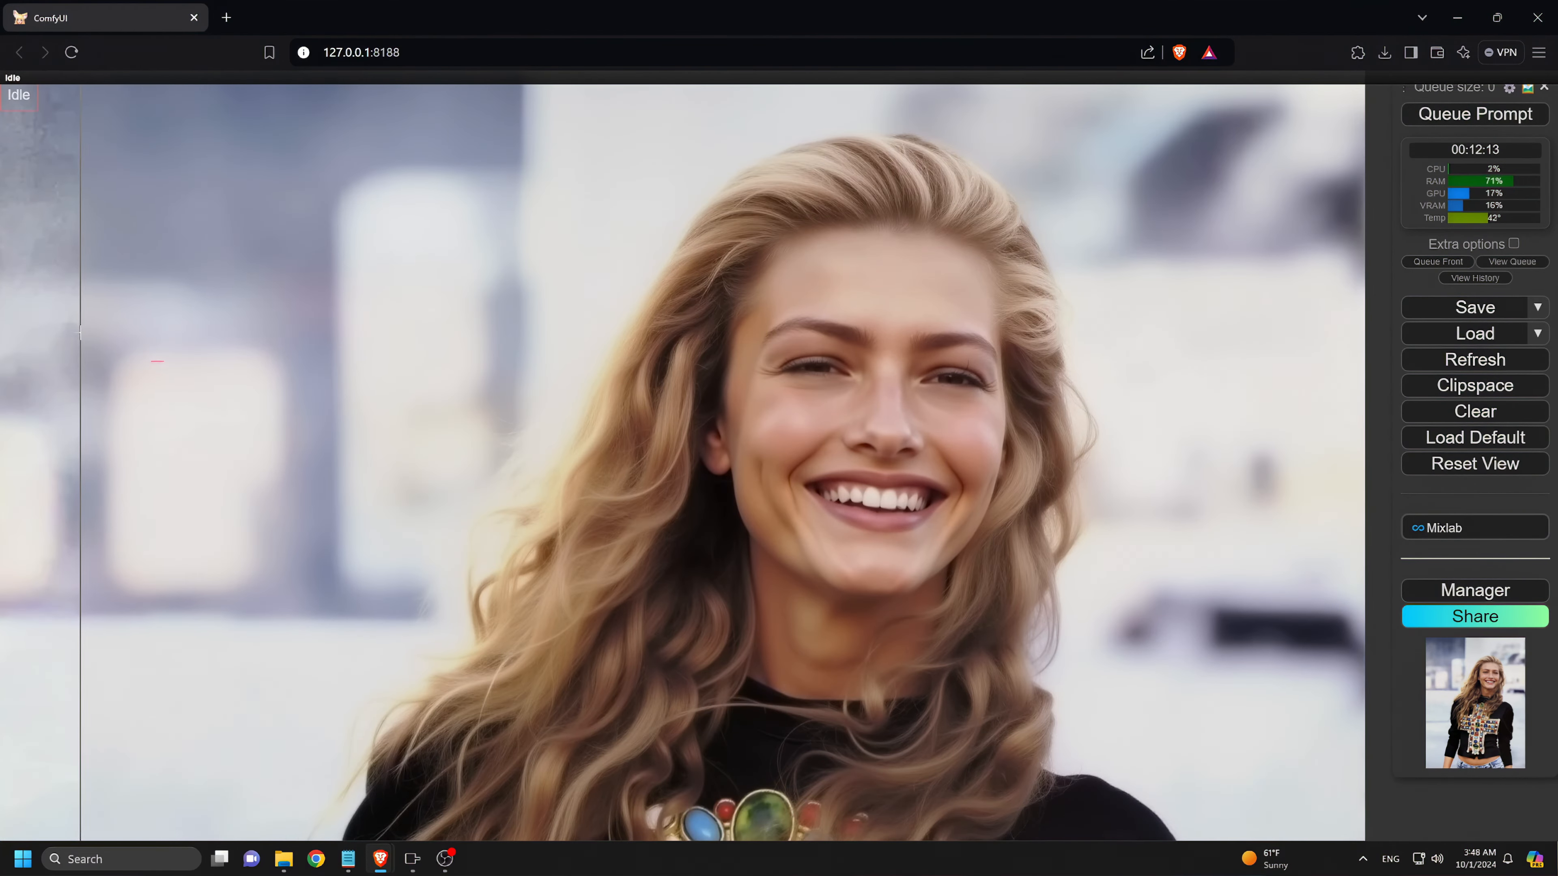